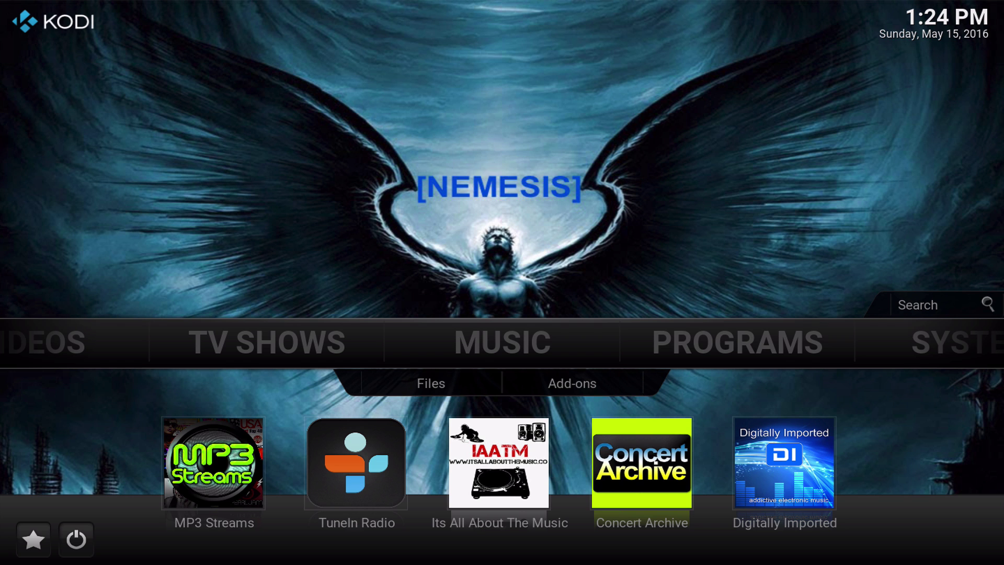
# Open Music > Add-ons to list the 12 installed music add-ons, including MP3 Streams.
pyautogui.press('Up')
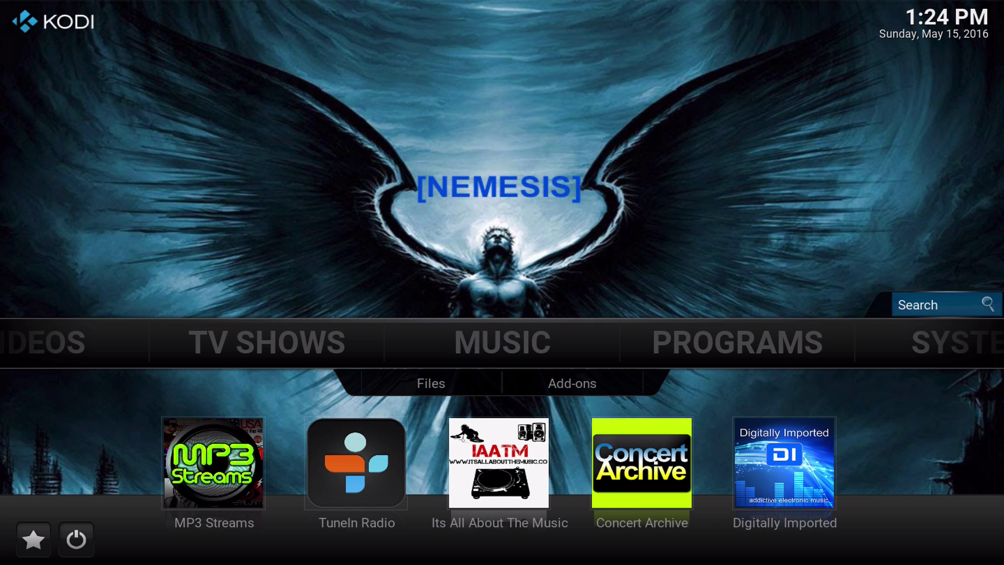
pyautogui.press('Down')
pyautogui.press('Down')
pyautogui.press('Return')
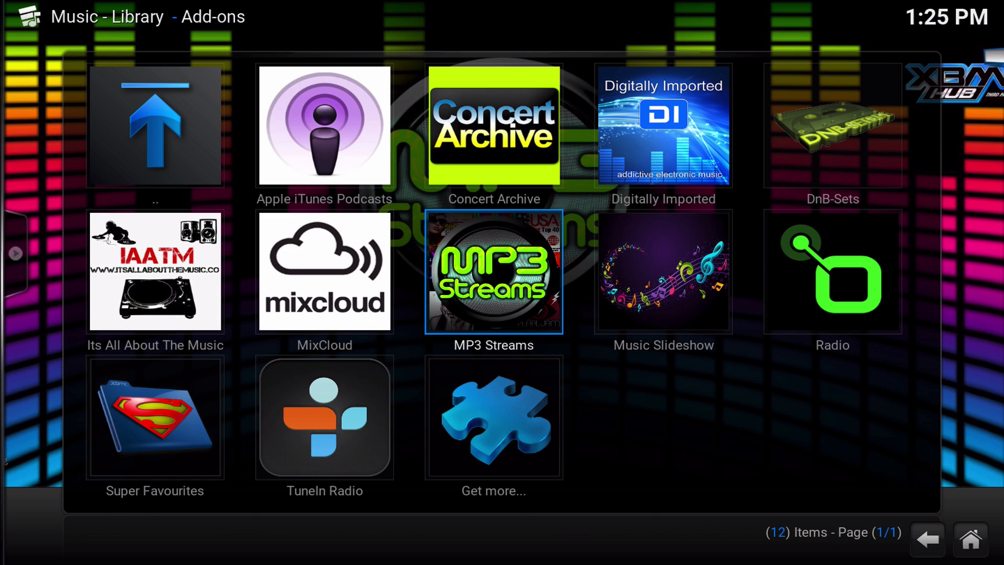
# Open the MP3 Streams add-on and launch its Top Albums category.
pyautogui.press('Return')
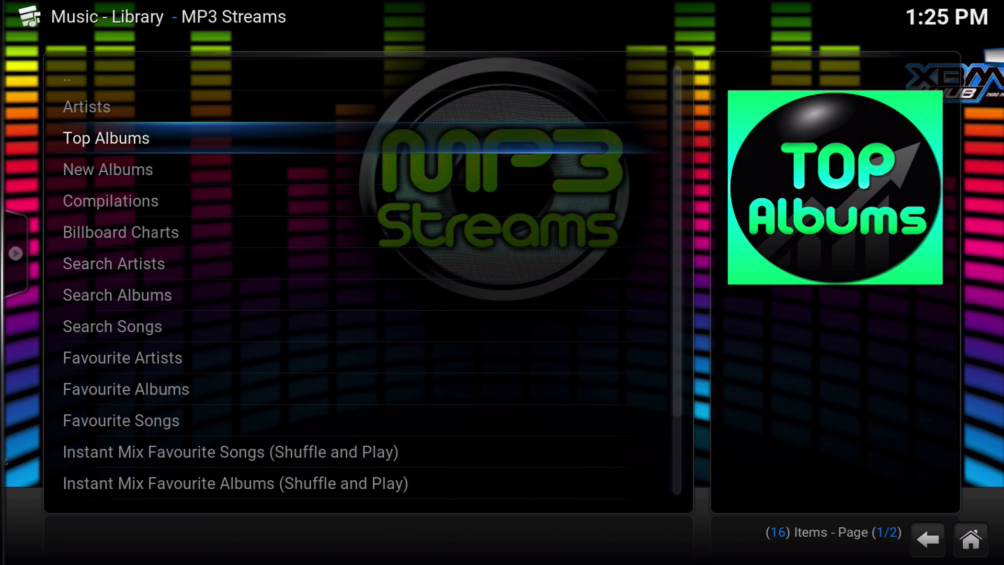
pyautogui.press('Up')
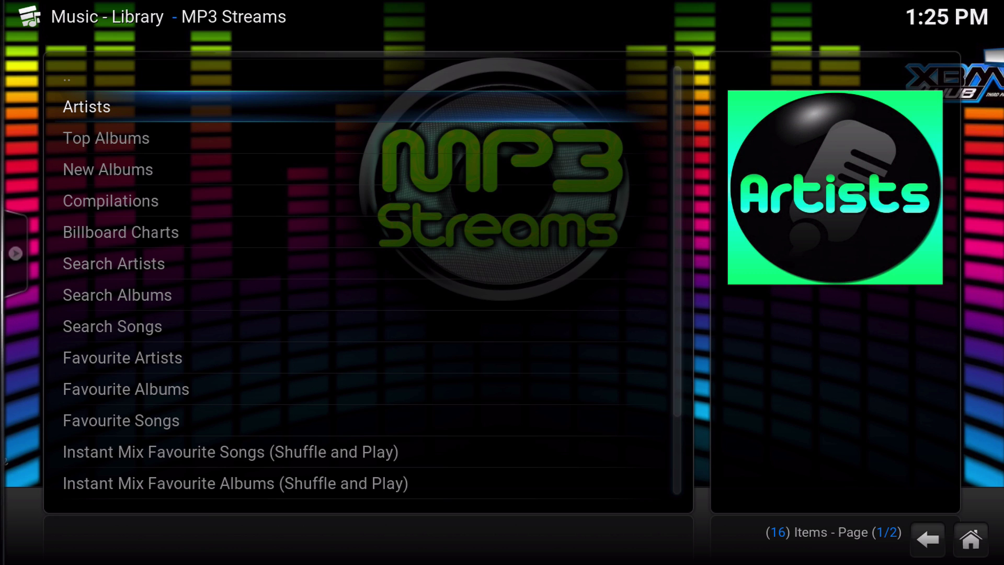
pyautogui.press('Down')
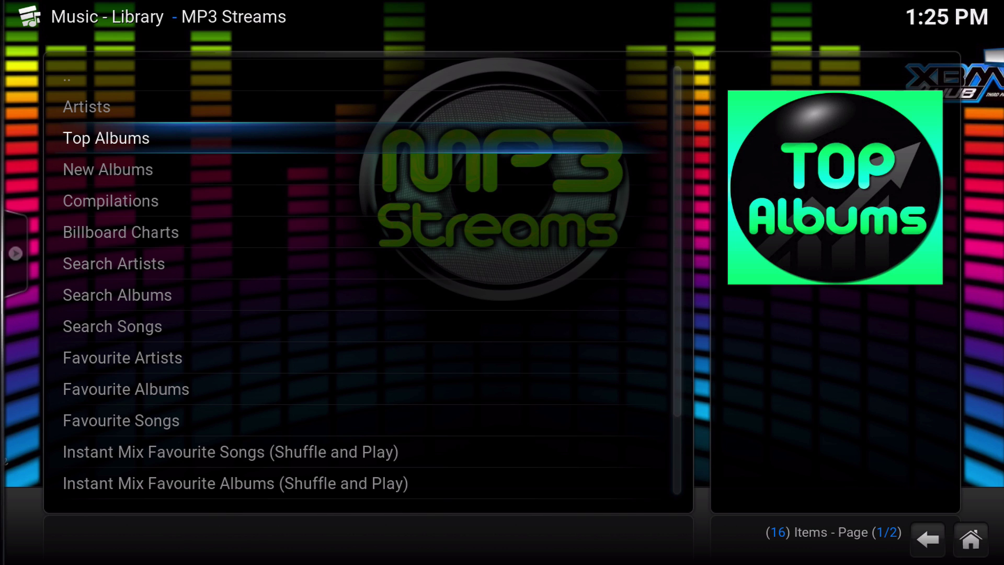
pyautogui.press('Down')
pyautogui.press('Down')
pyautogui.press('Down')
pyautogui.press('Down')
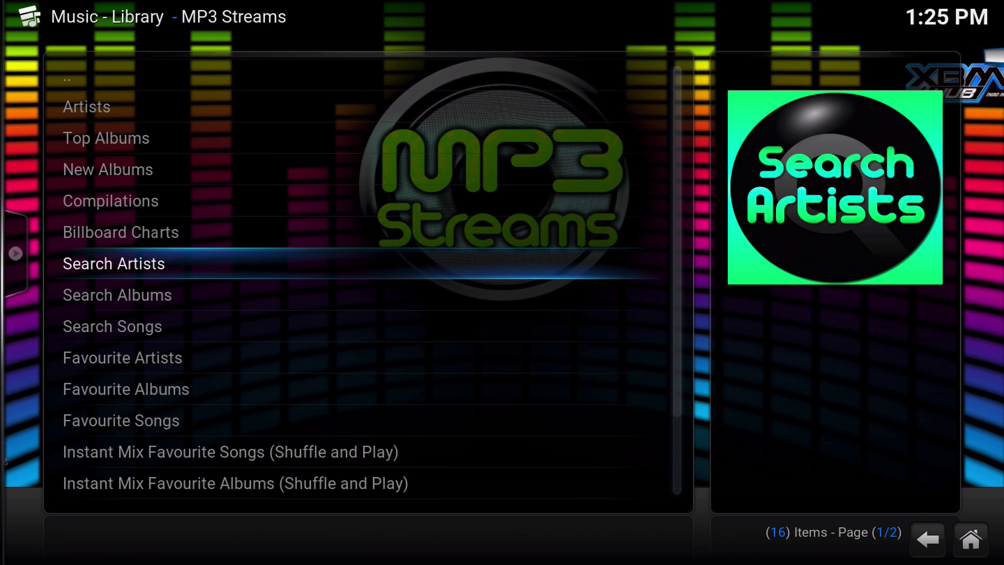
pyautogui.press('Up')
pyautogui.press('Up')
pyautogui.press('Up')
pyautogui.press('Up')
pyautogui.press('Up')
pyautogui.press('Down')
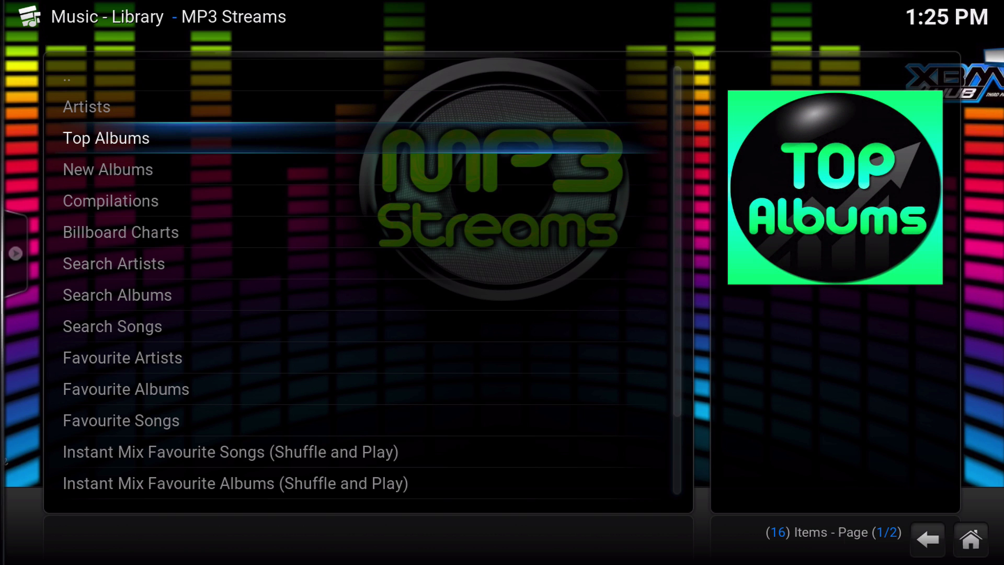
pyautogui.press('Return')
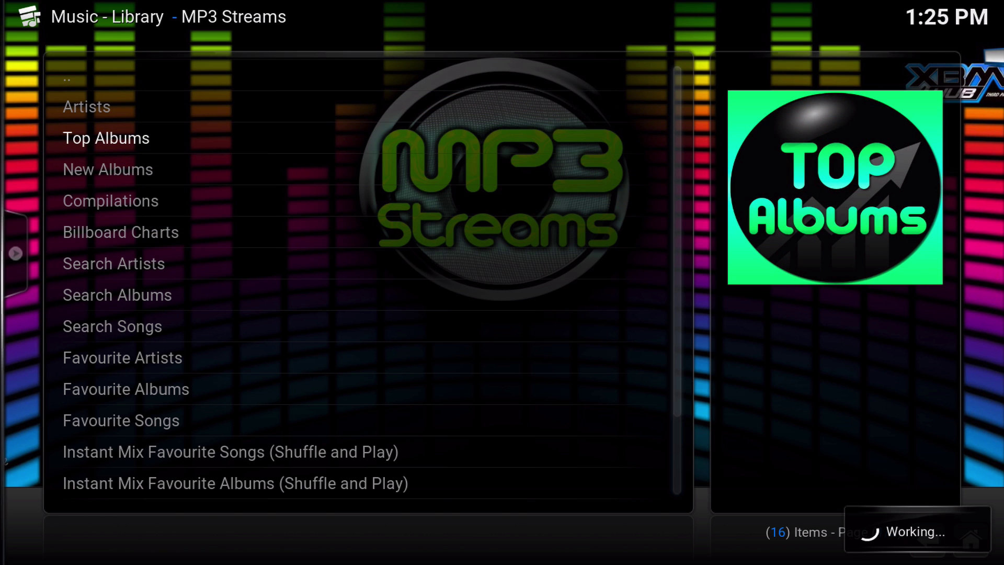
# In Top Albums, select 'Adele - 25 - 2015' and bring up its Browse/Play Now choice.
pyautogui.press('Return')
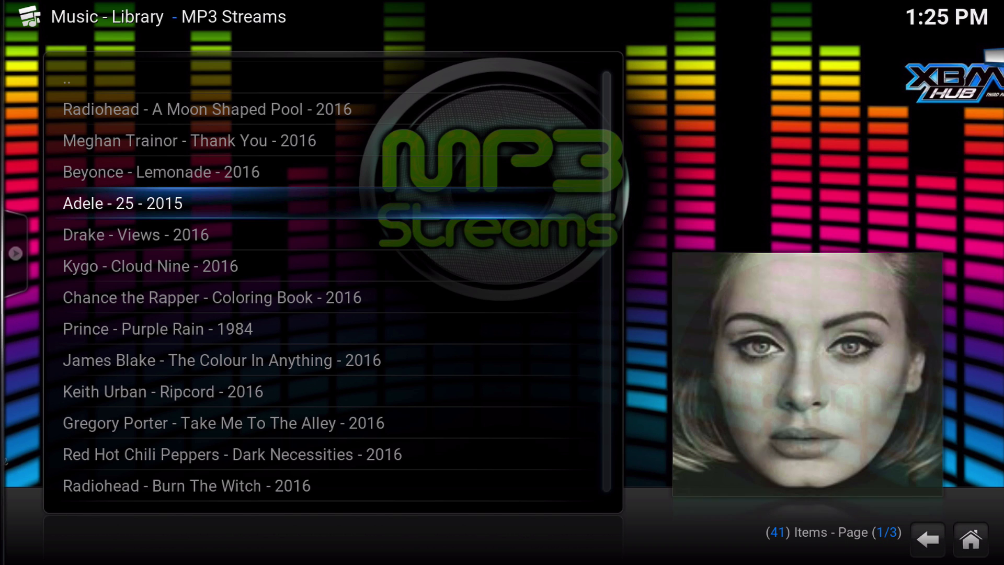
pyautogui.press('Up')
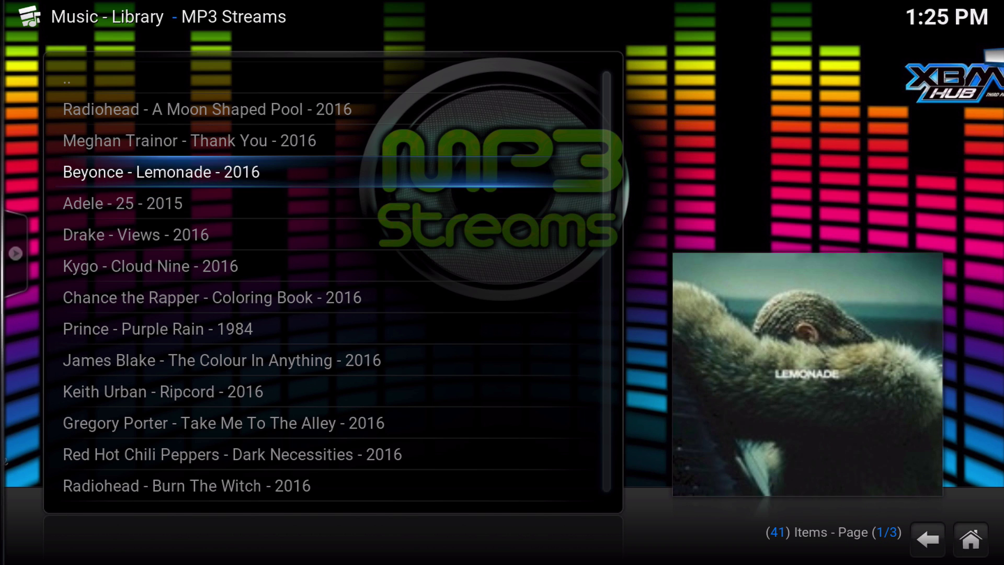
pyautogui.press('Down')
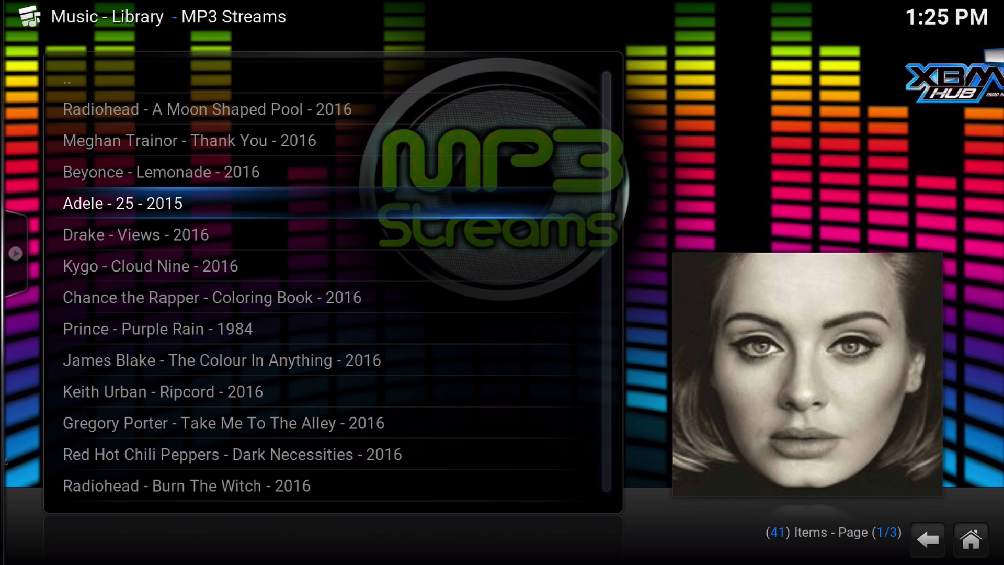
pyautogui.press('Return')
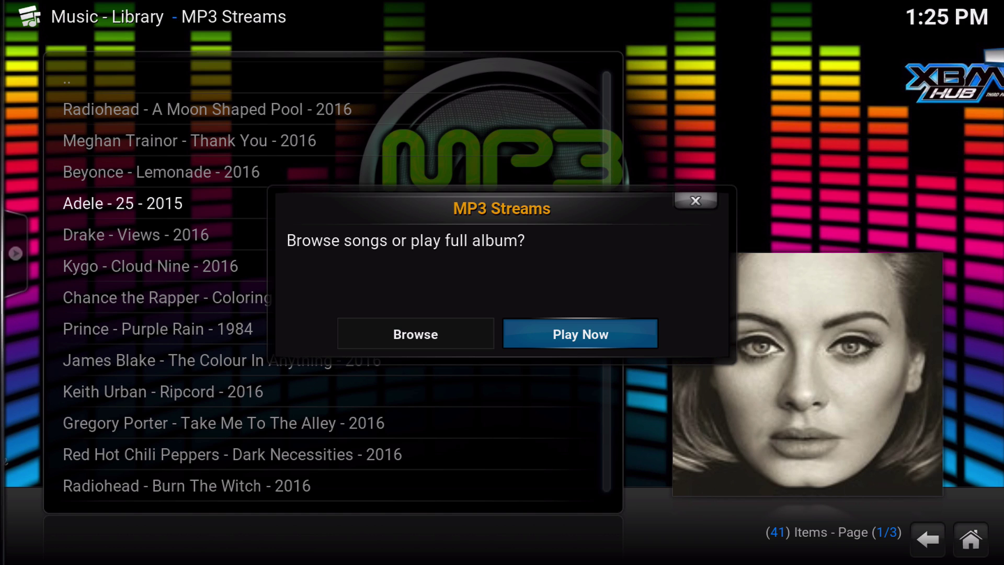
pyautogui.press('Left')
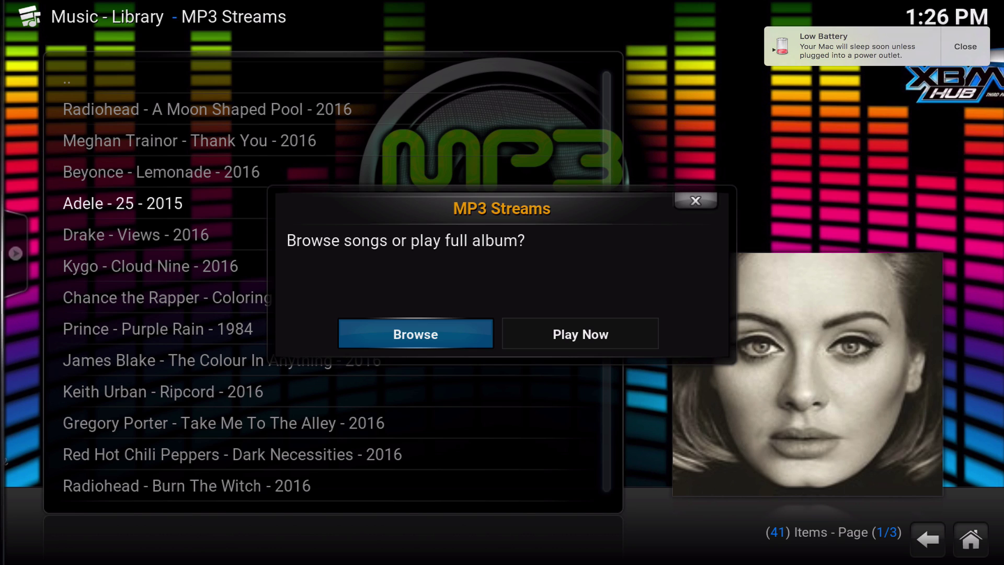
pyautogui.press('Right')
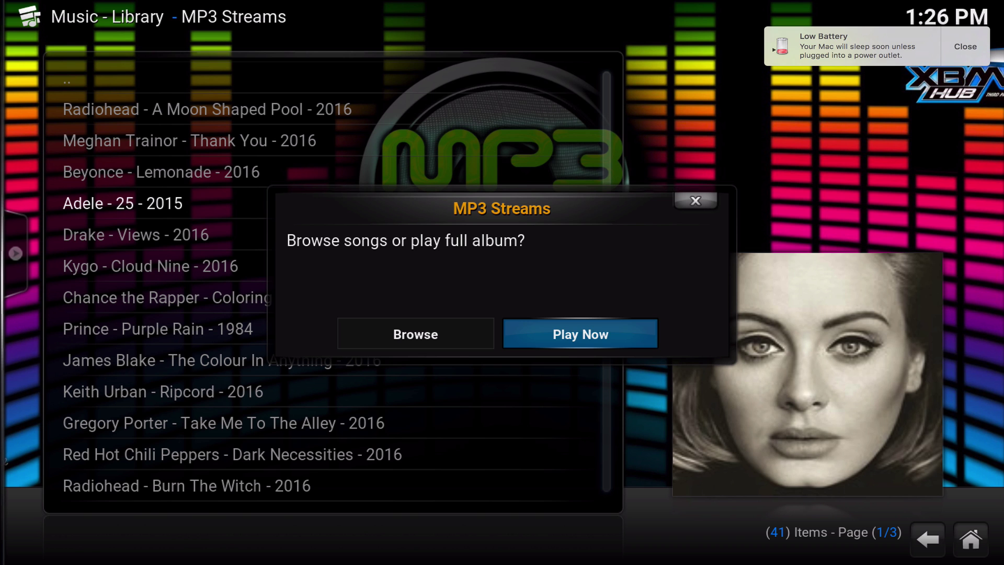
pyautogui.press('Left')
# Browse the Adele 25 track list and highlight '1. Hello'.
pyautogui.press('Return')
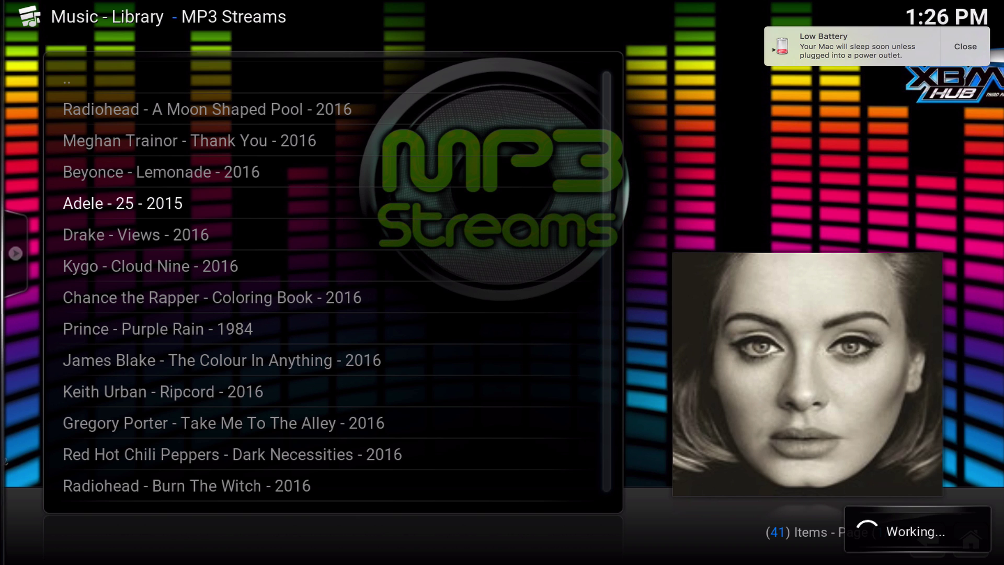
pyautogui.press('Down')
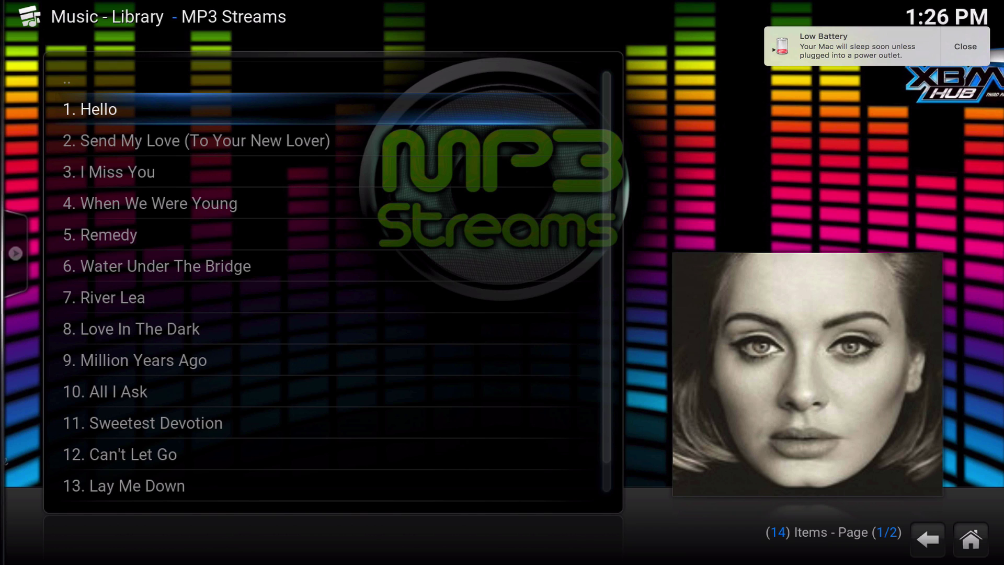
pyautogui.press('Down')
pyautogui.press('Up')
pyautogui.press('Up')
pyautogui.press('Return')
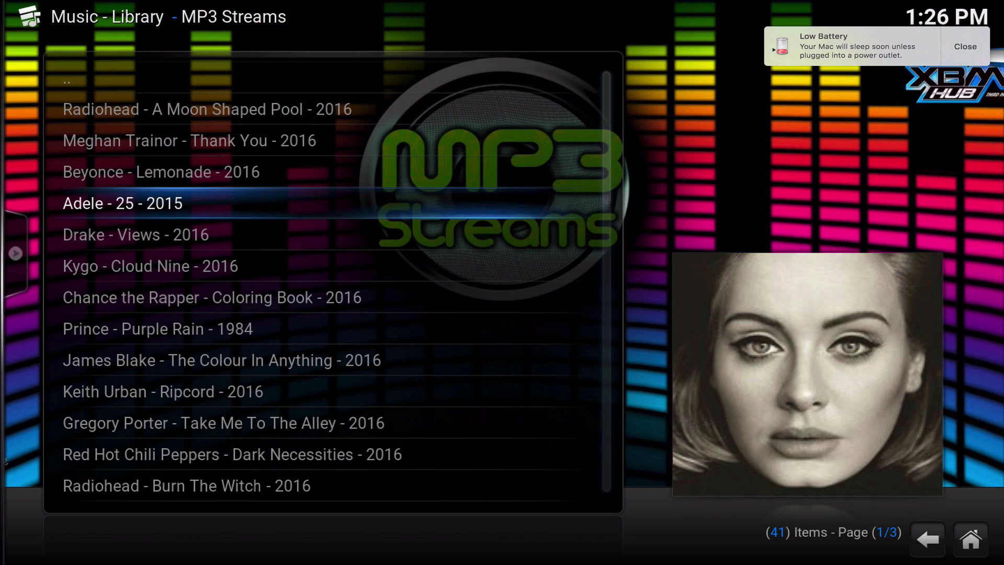
# Reopen the Adele 25 track list, play Hello and pause it at 00:01.
pyautogui.press('Return')
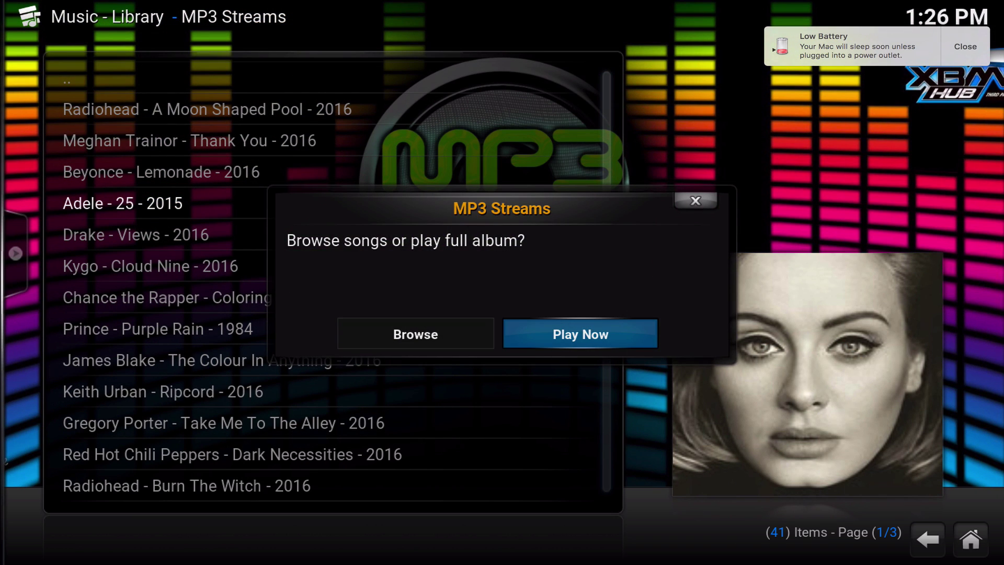
pyautogui.press('Left')
pyautogui.press('Return')
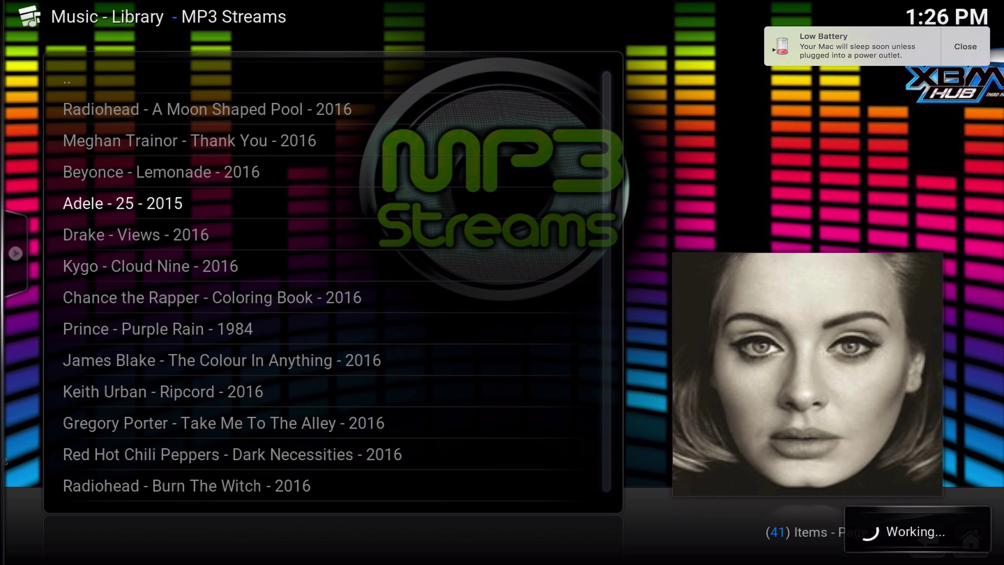
pyautogui.press('Down')
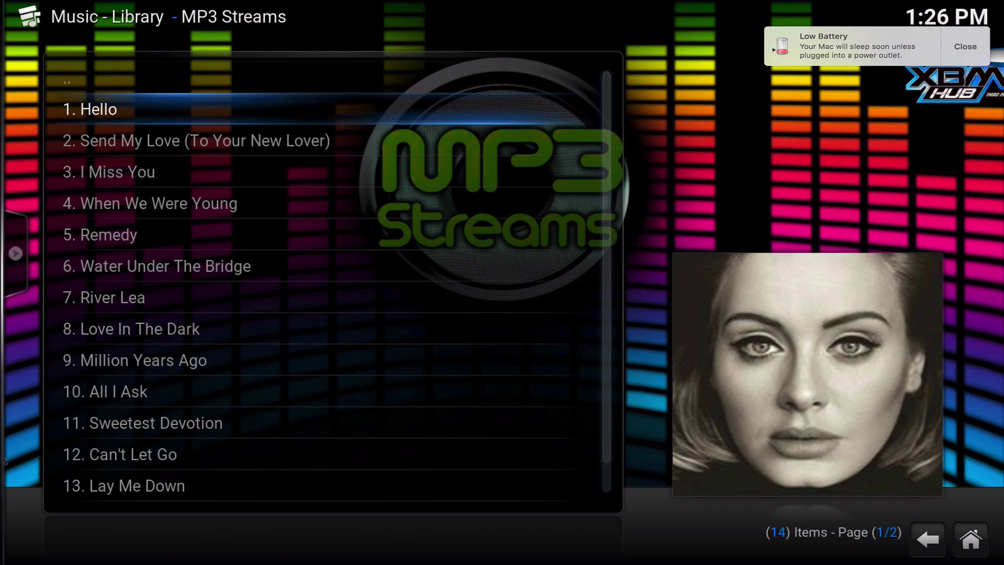
pyautogui.press('Return')
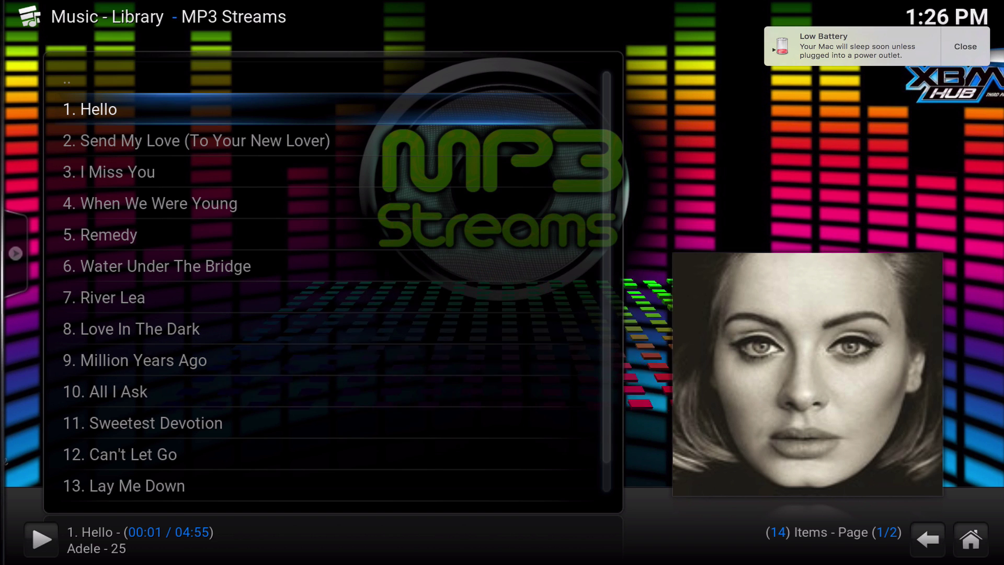
pyautogui.press('space')
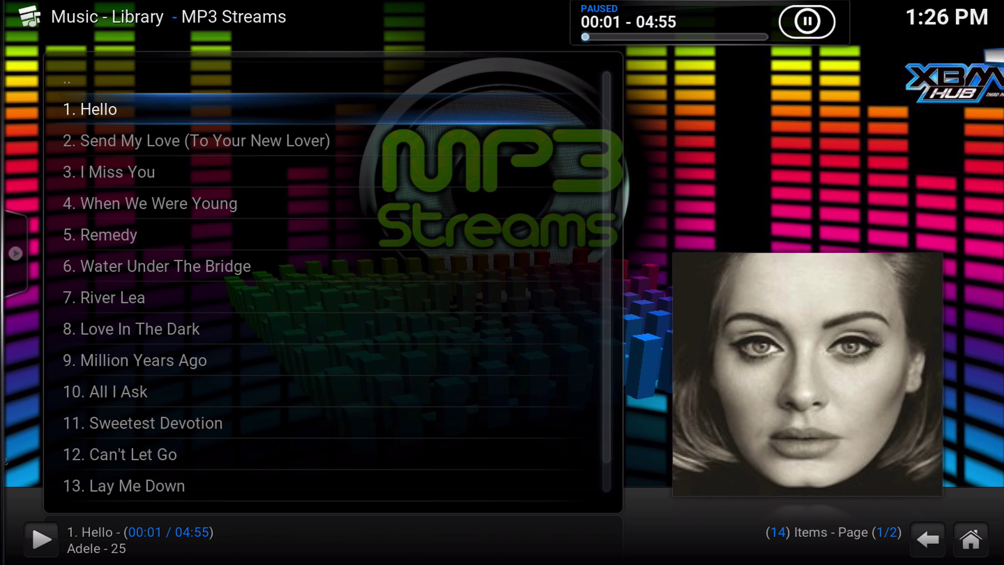
# Play Send My Love (To Your New Lover) and pause it at 00:02.
pyautogui.click(196, 141)
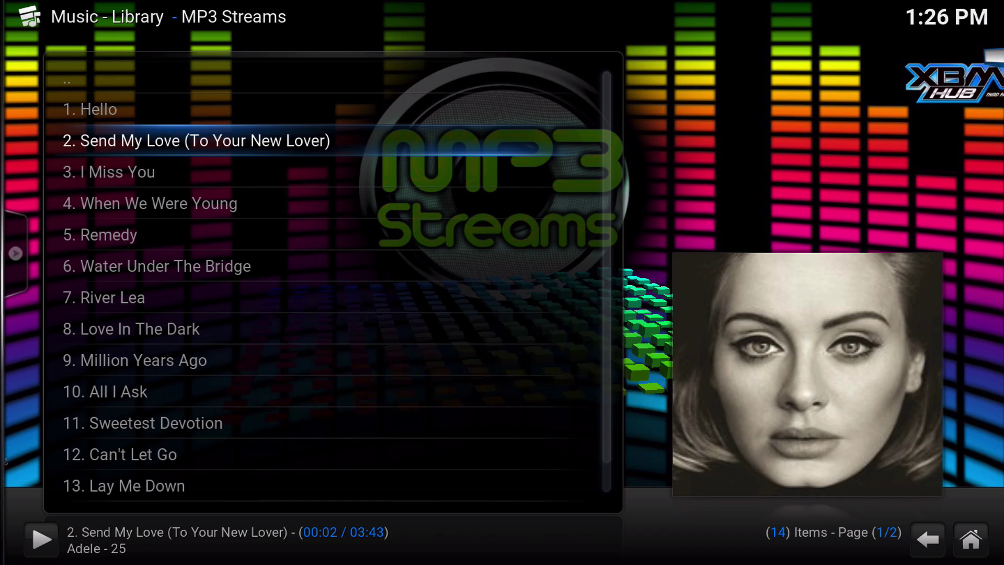
pyautogui.press('space')
pyautogui.press('Up')
pyautogui.press('Up')
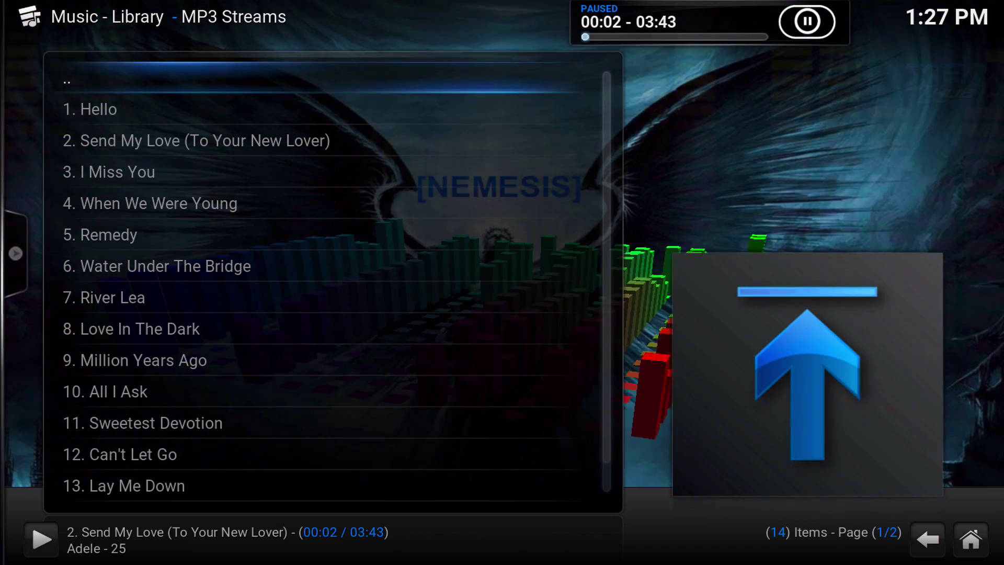
pyautogui.press('Down')
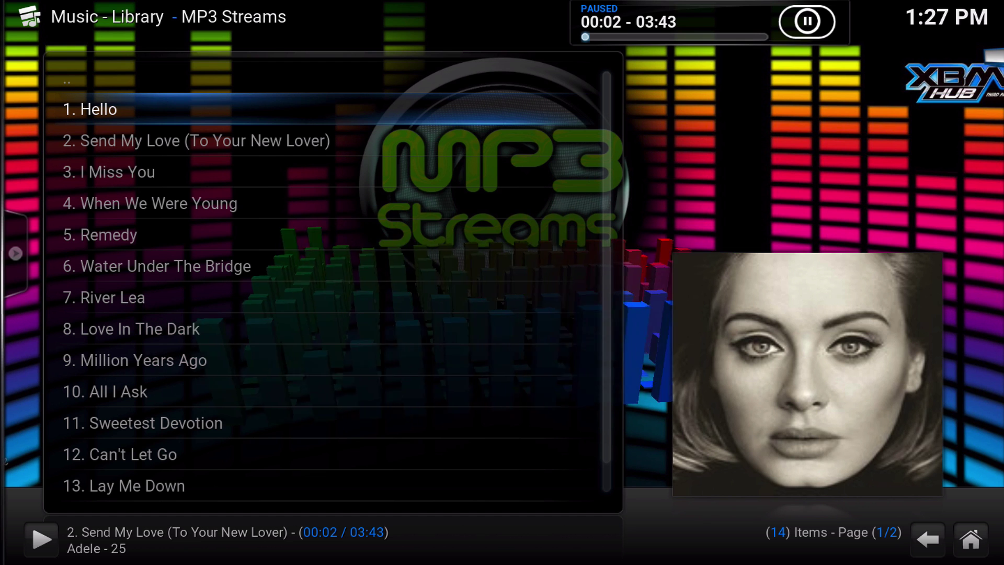
# Review the context menu options for '1. Hello', including download and favourites, then close it.
pyautogui.press('c')
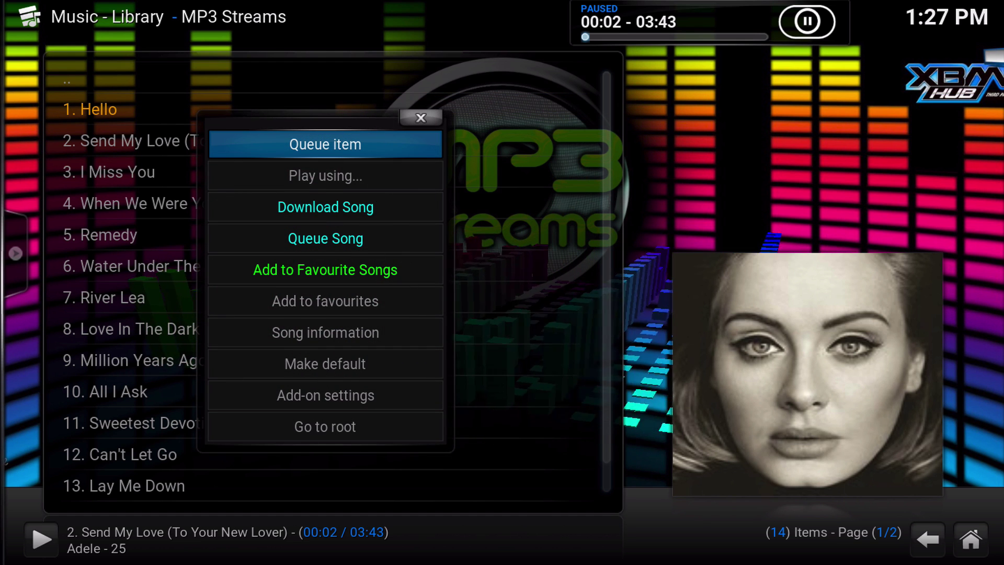
pyautogui.press('Down')
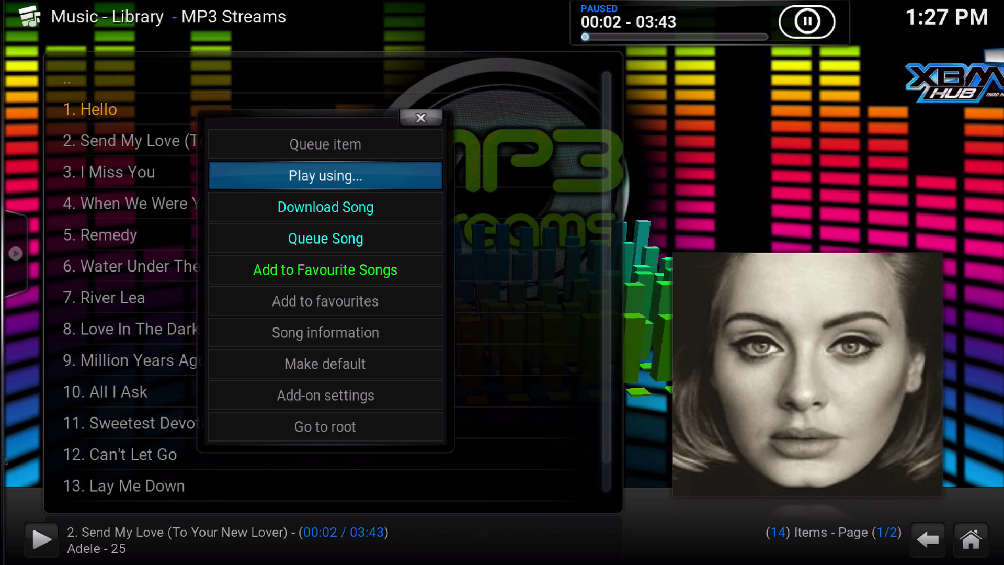
pyautogui.press('Up')
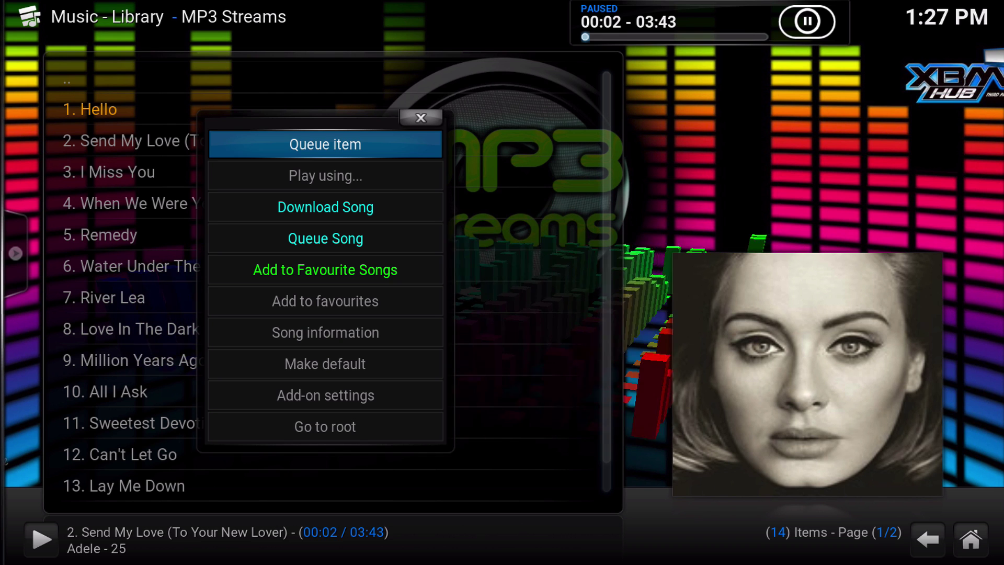
pyautogui.press('Down')
pyautogui.press('Down')
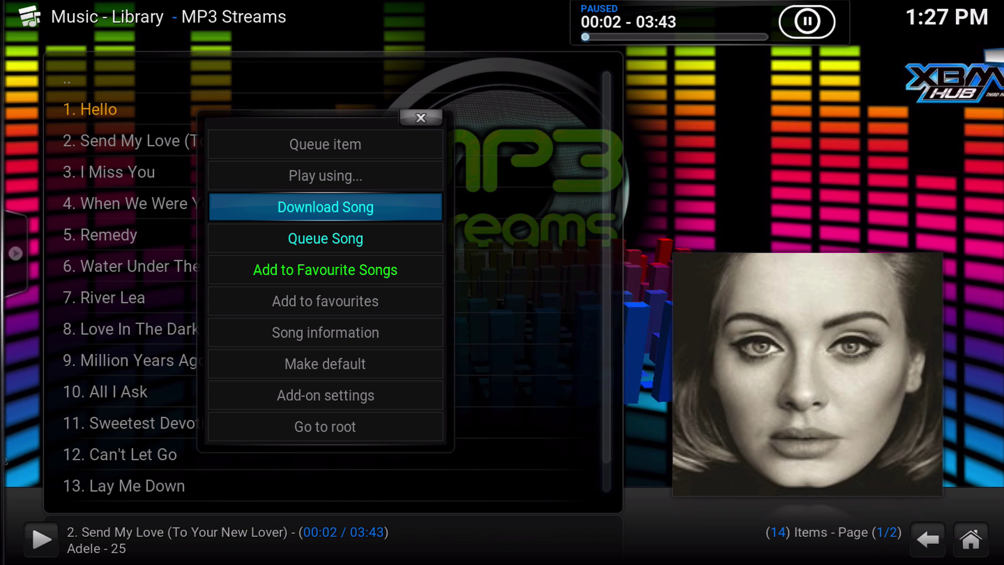
pyautogui.press('Down')
pyautogui.press('Down')
pyautogui.press('Down')
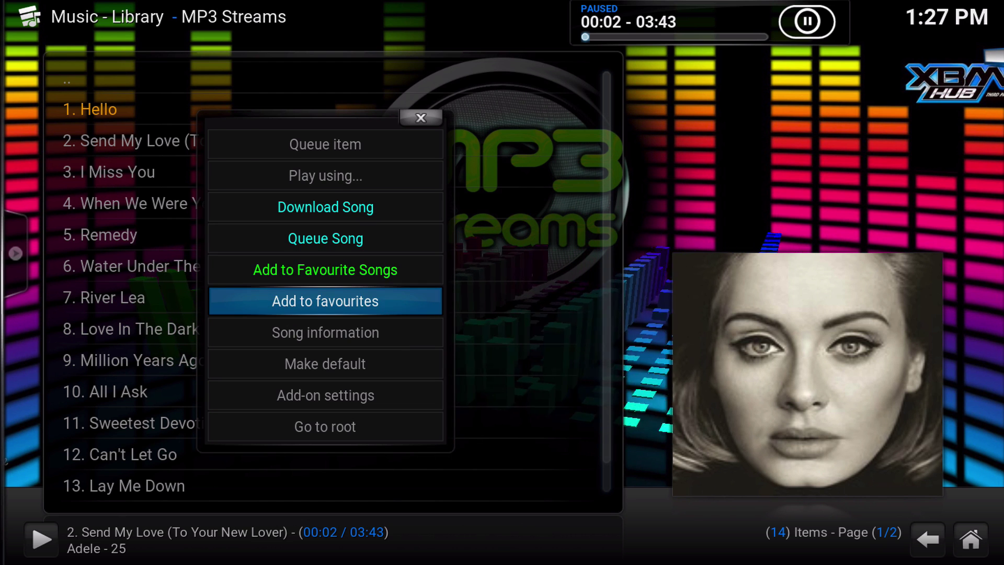
pyautogui.press('Up')
pyautogui.press('Up')
pyautogui.press('Up')
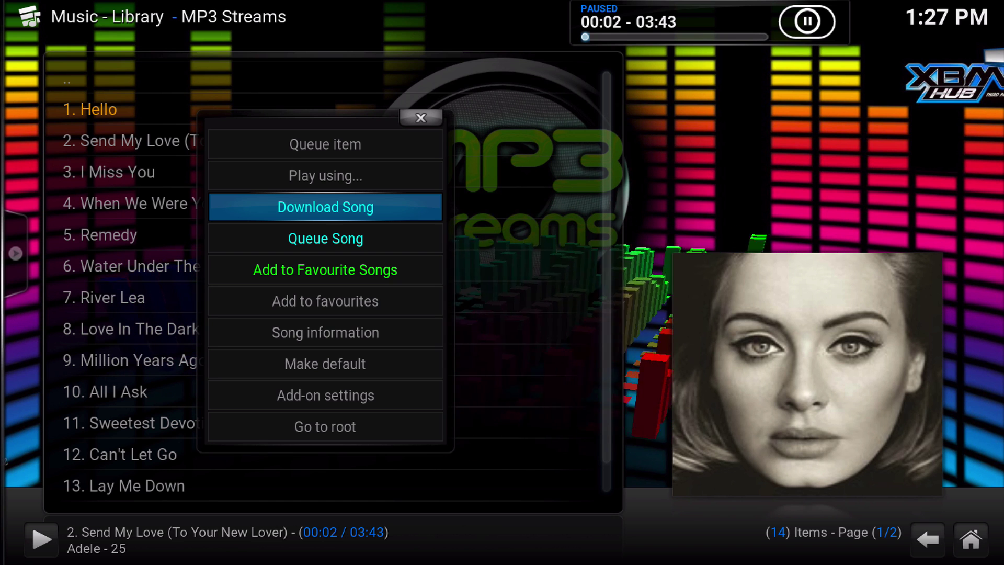
pyautogui.press('Up')
pyautogui.press('Up')
pyautogui.press('Return')
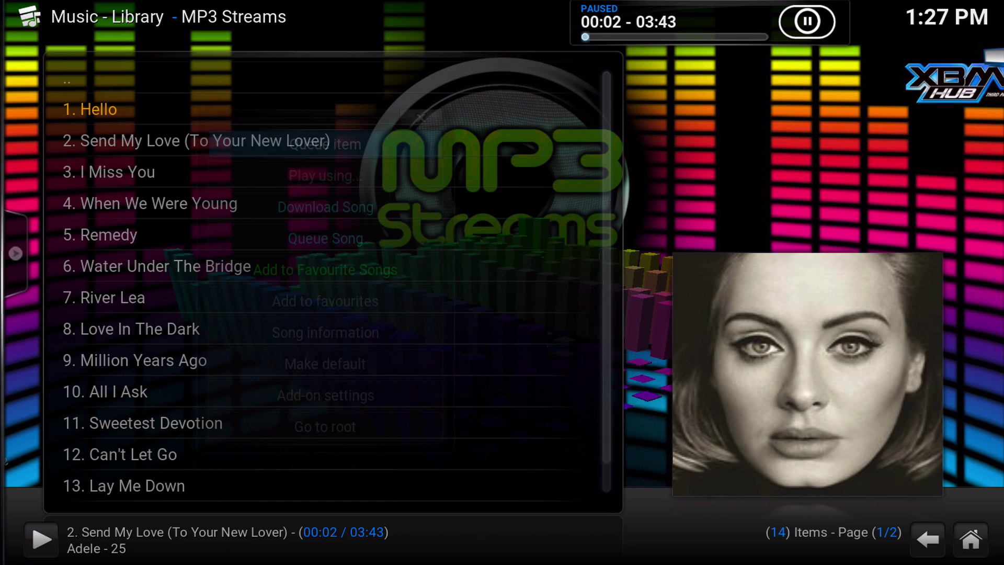
pyautogui.press('Up')
# Choose Download Album for 'Adele - 25 - 2015', then return to the home screen.
pyautogui.press('Return')
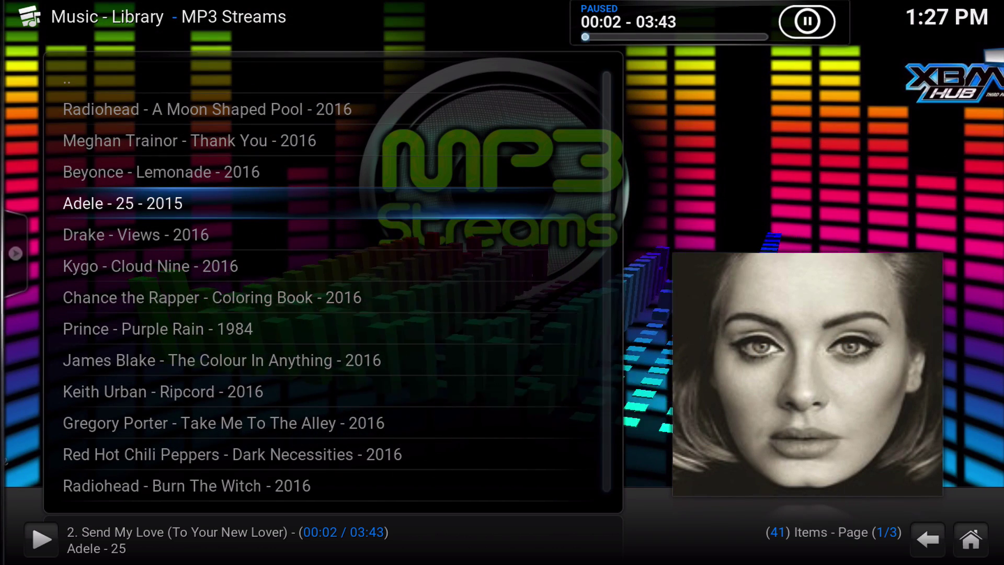
pyautogui.press('c')
pyautogui.press('Down')
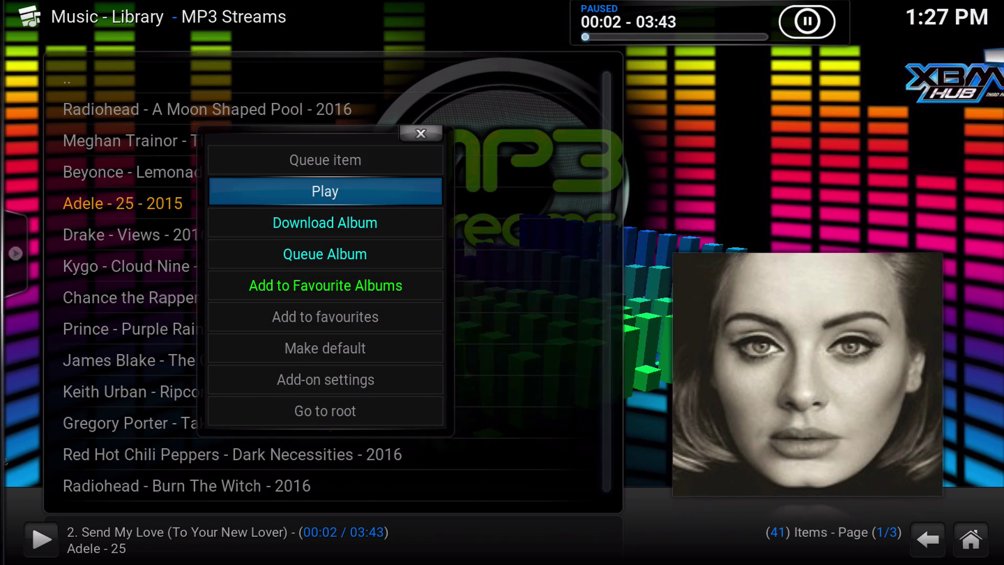
pyautogui.press('Down')
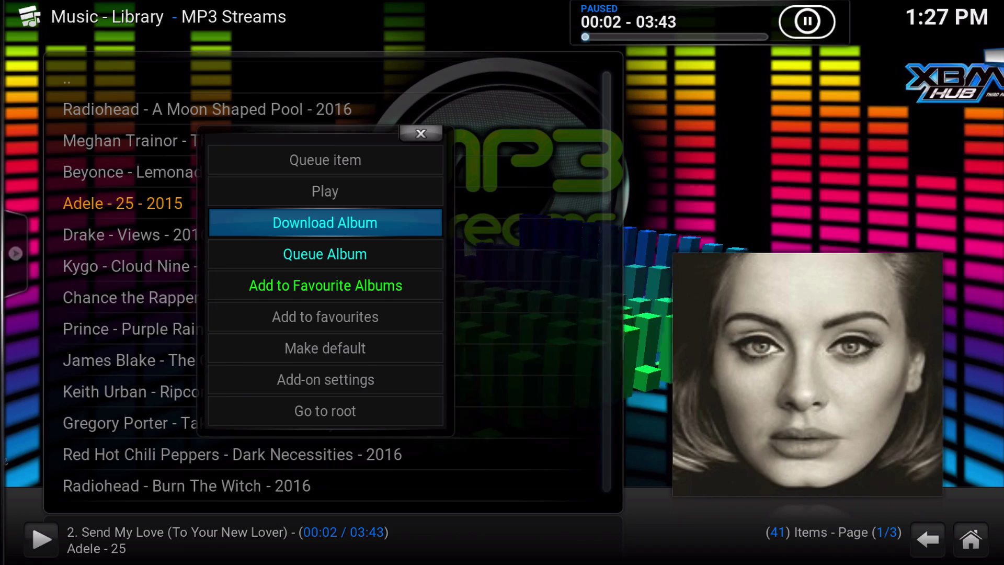
pyautogui.press('Return')
pyautogui.press('Escape')
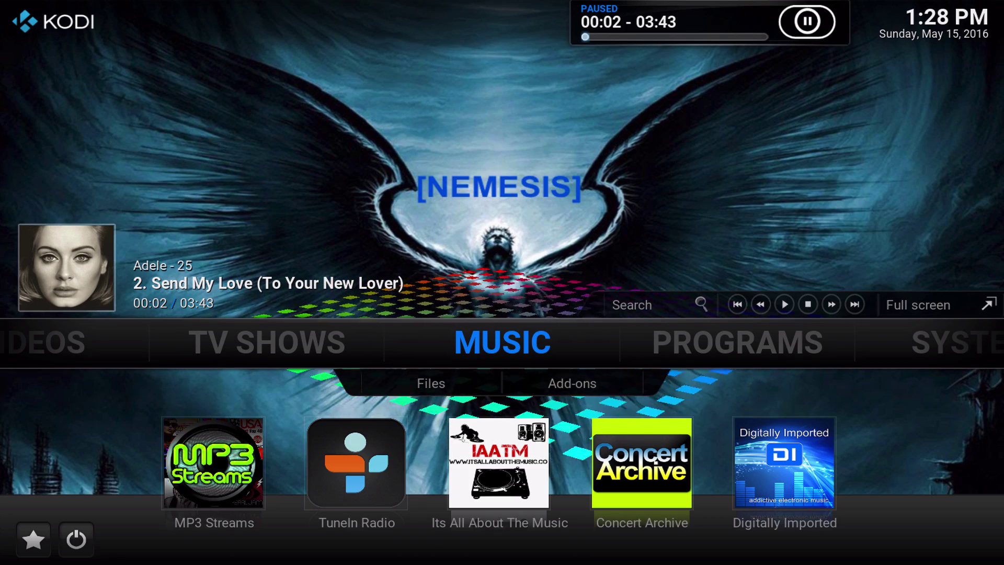
# Move along the home menu to the SYSTEM section.
pyautogui.press('Right')
pyautogui.press('Right')
pyautogui.press('Right')
pyautogui.press('Left')
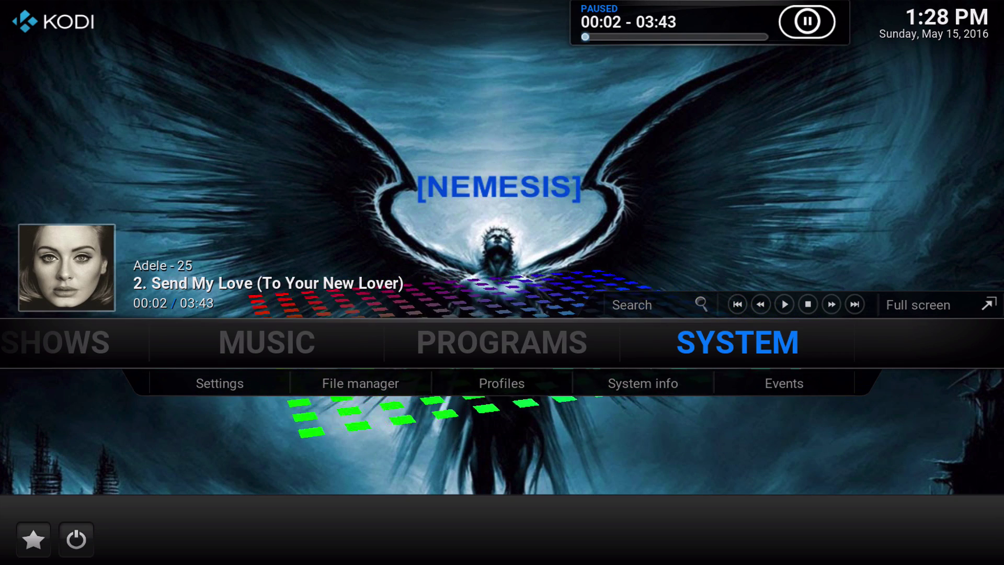
# Go to Add-ons > Install from repository > Kinkins REPO > Music add-ons, showing MP3 Streams 1.2.0.
pyautogui.press('Return')
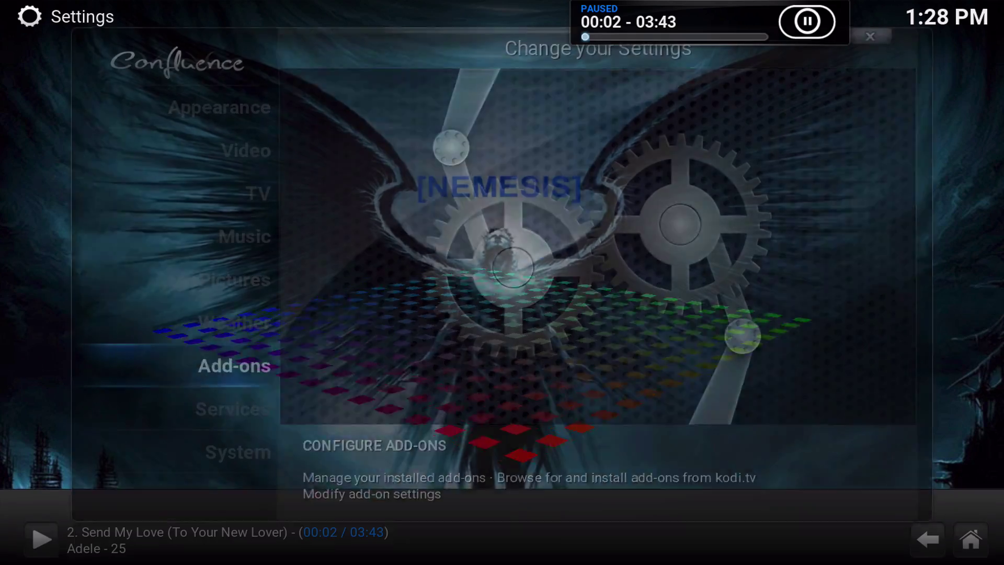
pyautogui.press('Return')
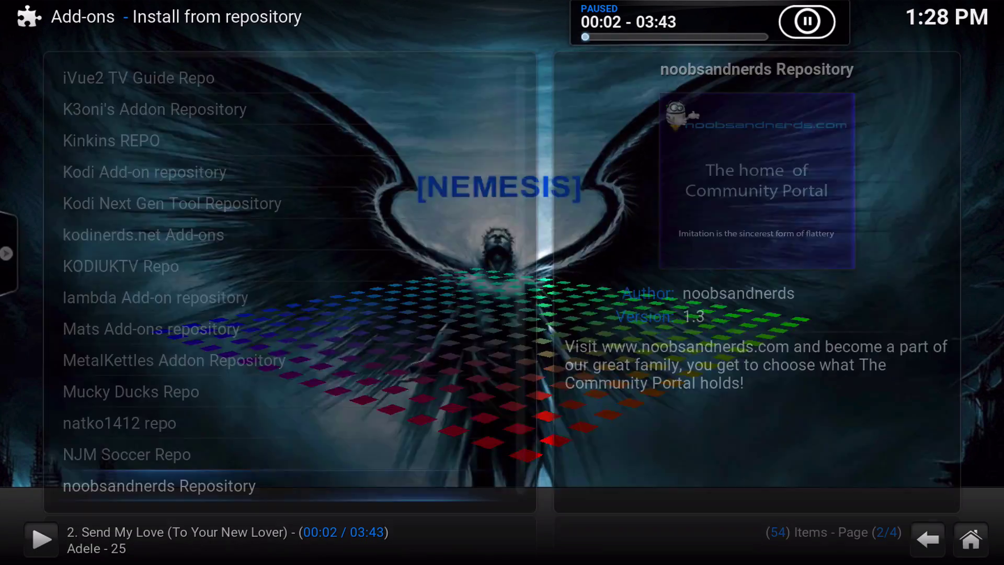
pyautogui.press('BackSpace')
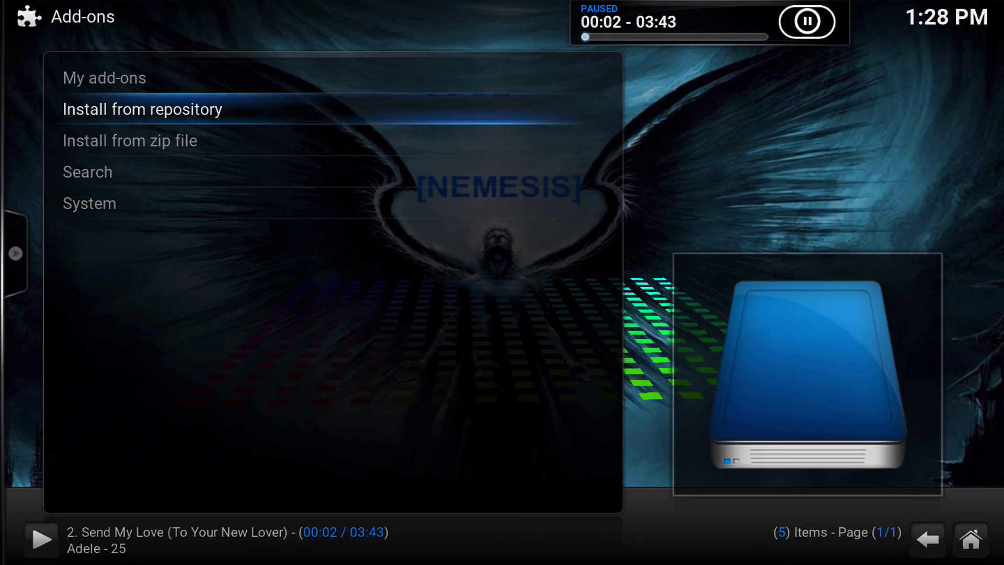
pyautogui.press('Return')
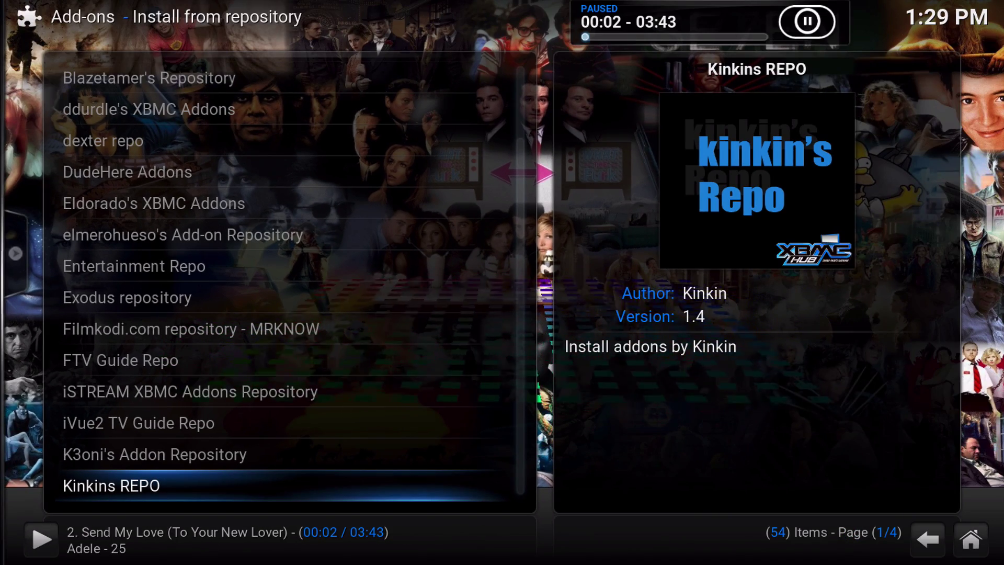
pyautogui.press('Return')
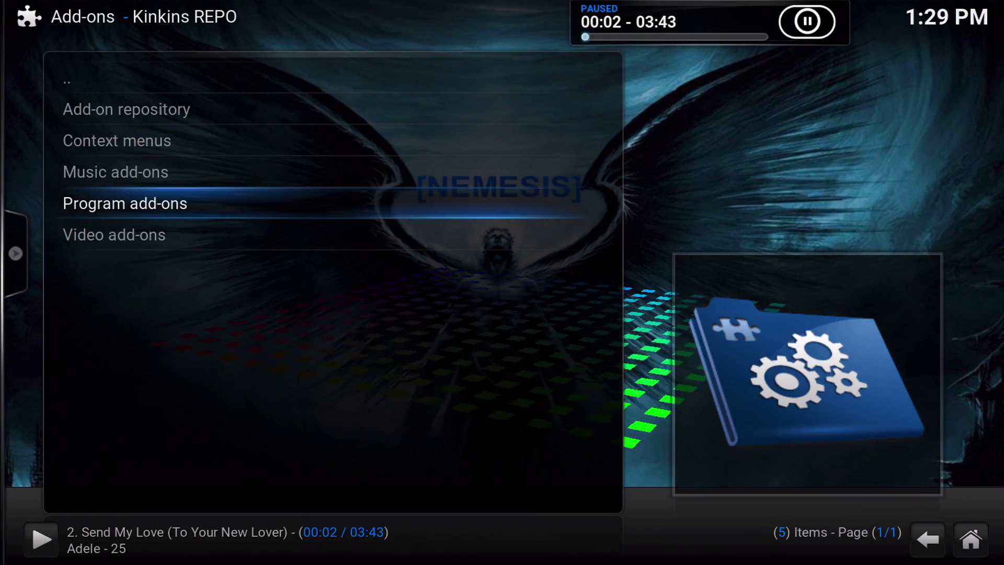
pyautogui.press('Up')
pyautogui.press('Up')
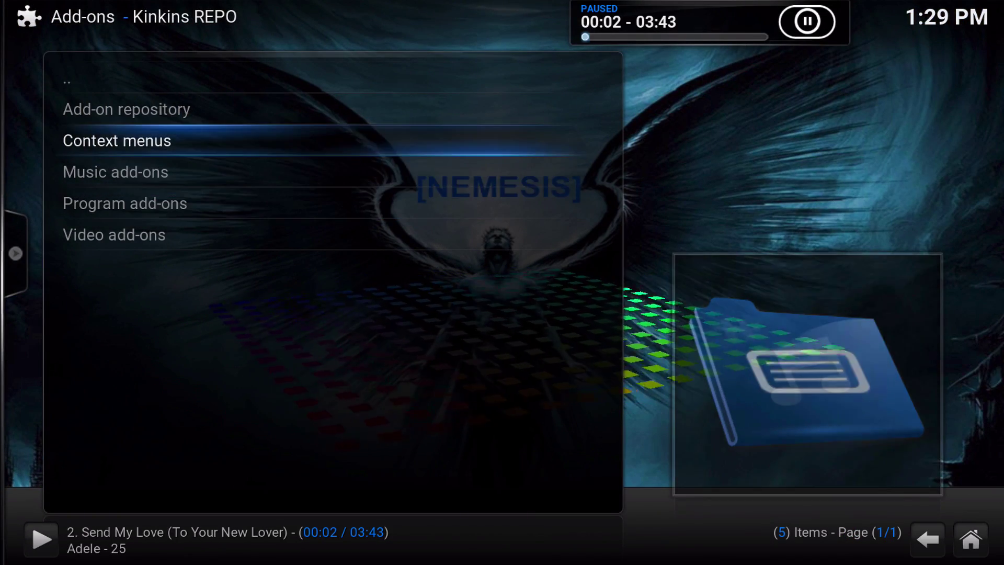
pyautogui.press('Down')
pyautogui.press('Return')
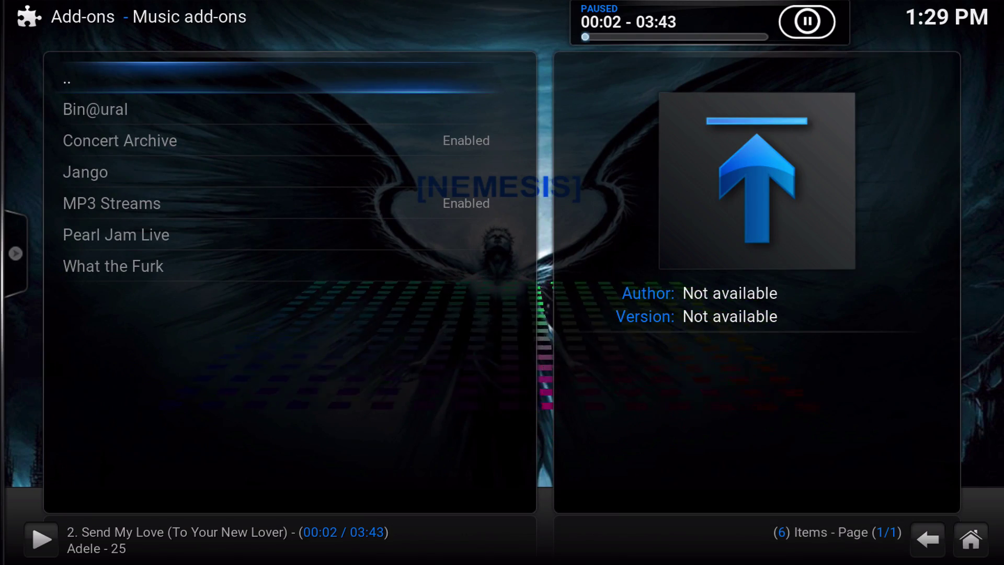
pyautogui.press('Up')
pyautogui.press('Up')
pyautogui.press('Up')
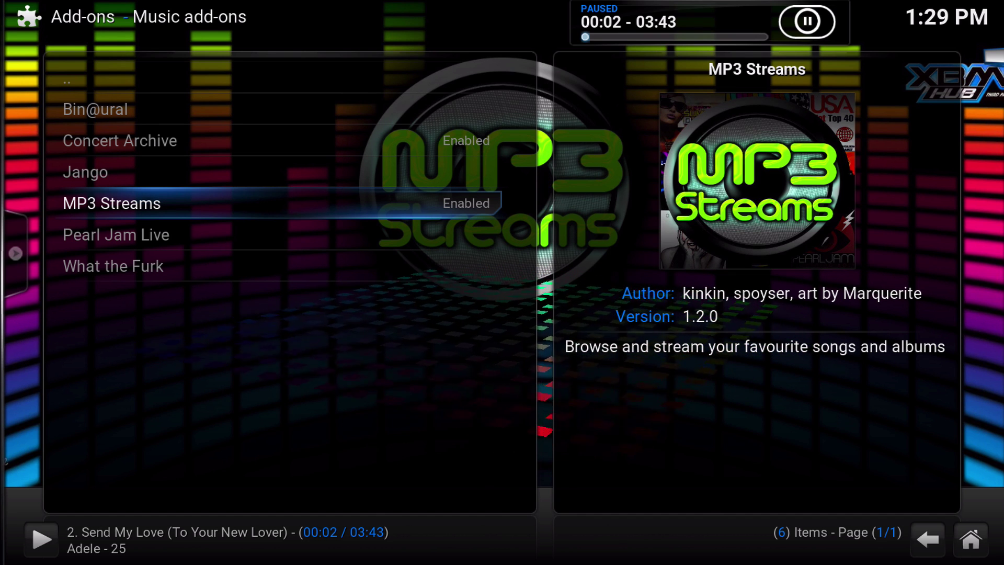
# Return to the home screen's Music section and open the MP3 Streams add-on.
pyautogui.press('Escape')
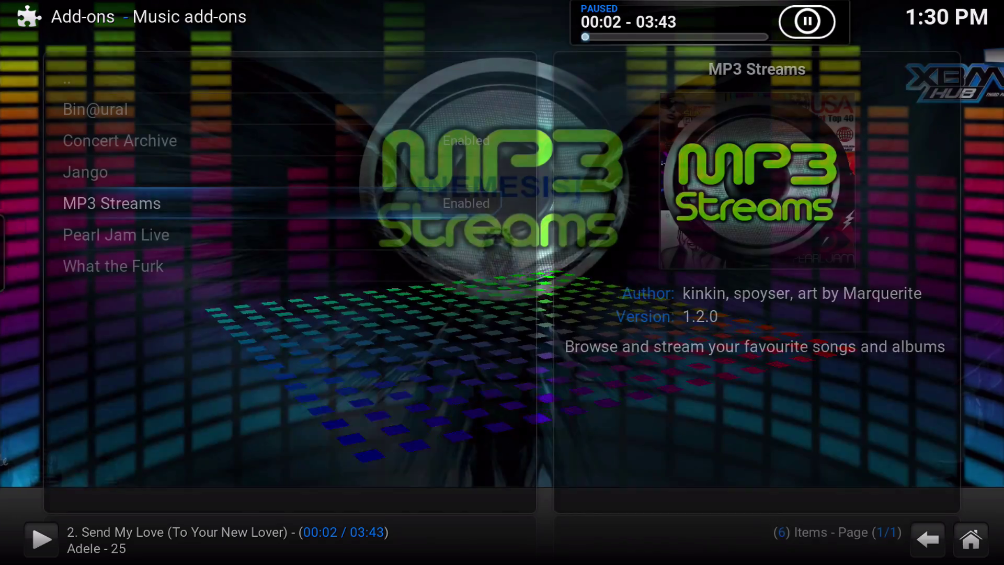
pyautogui.press('Escape')
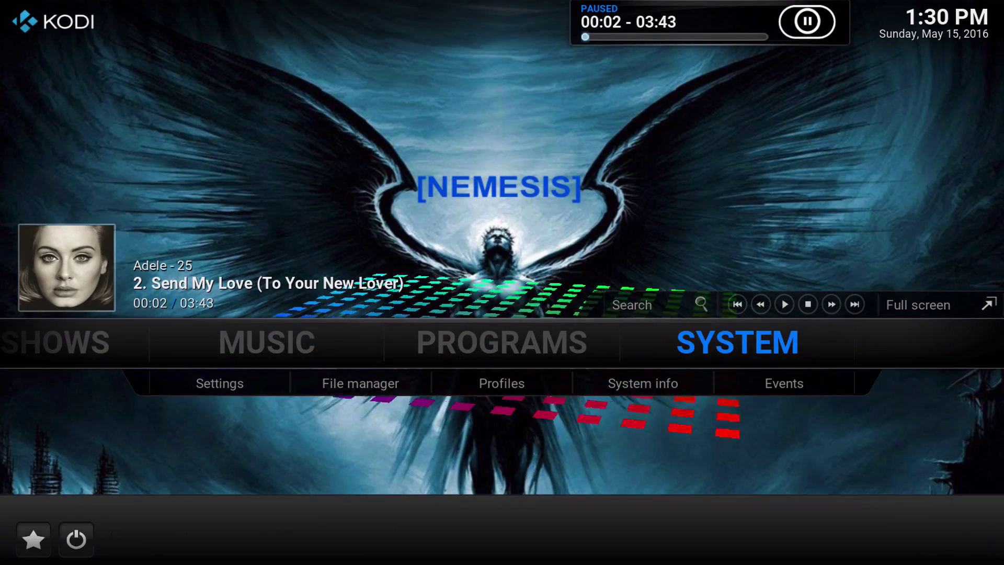
pyautogui.press('Left')
pyautogui.press('Left')
pyautogui.press('Down')
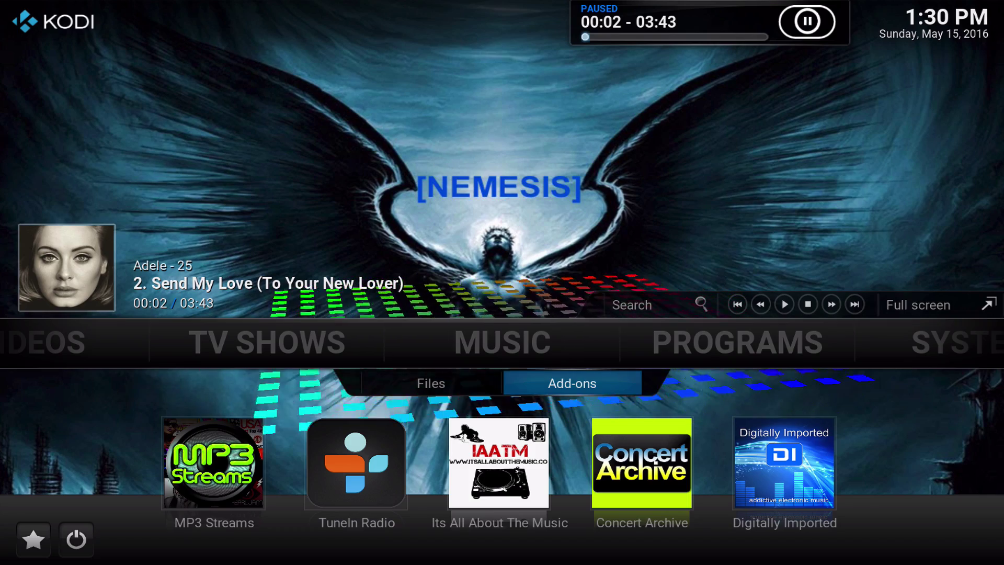
pyautogui.press('Down')
pyautogui.press('Return')
# Back out to the Music Add-ons library and open the MP3 Streams options menu.
pyautogui.press('BackSpace')
pyautogui.press('Up')
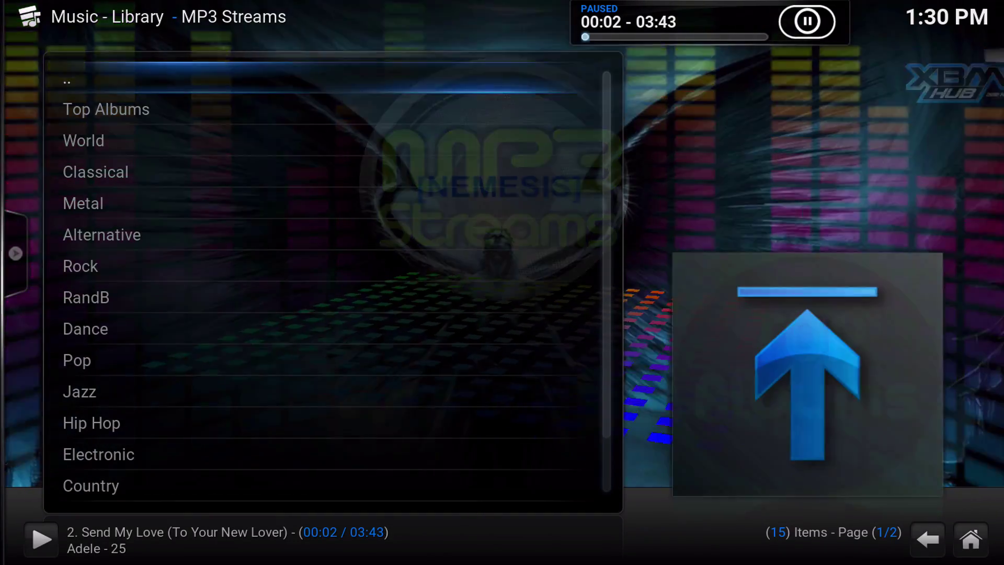
pyautogui.press('Return')
pyautogui.press('Up')
pyautogui.press('BackSpace')
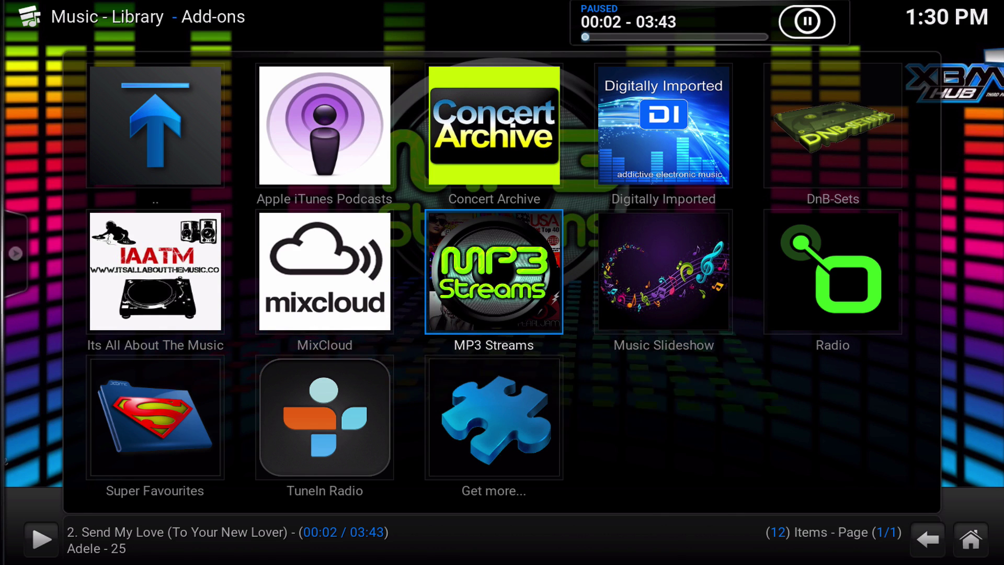
pyautogui.press('Return')
pyautogui.press('c')
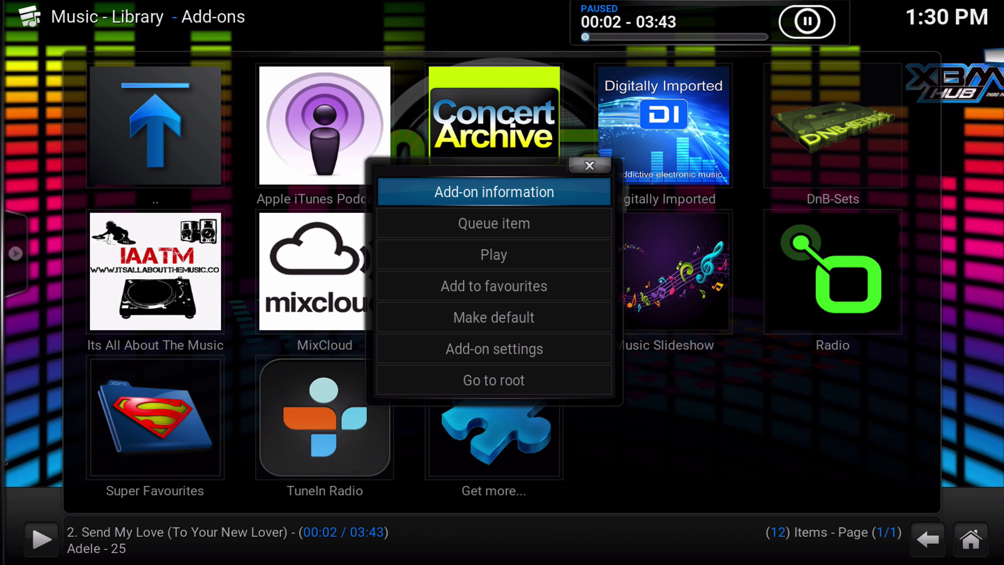
# Open the MP3 Streams add-on settings and move past the pre-cache settings to Music Directory.
pyautogui.press('Up')
pyautogui.press('Up')
pyautogui.press('Escape')
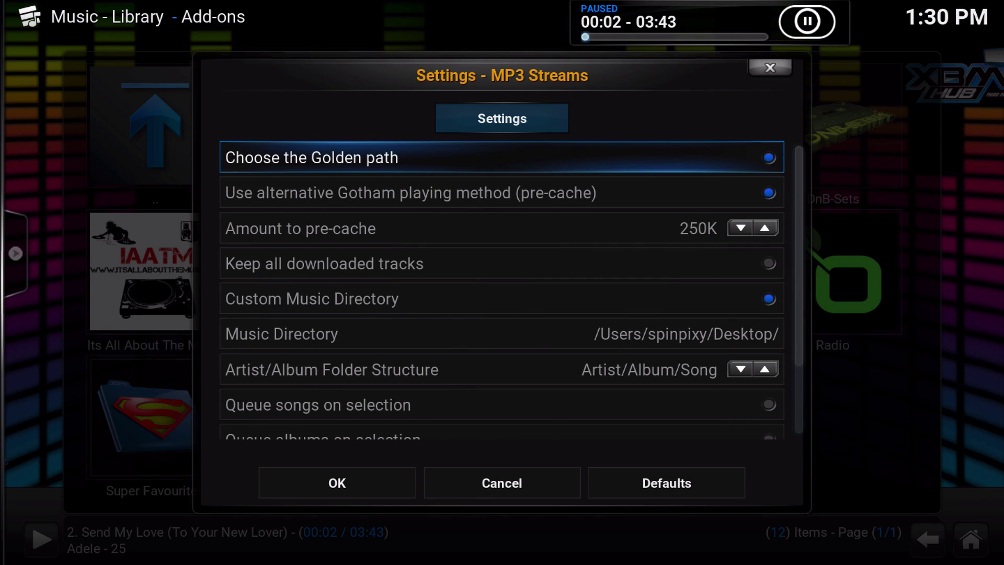
pyautogui.press('Down')
pyautogui.press('Down')
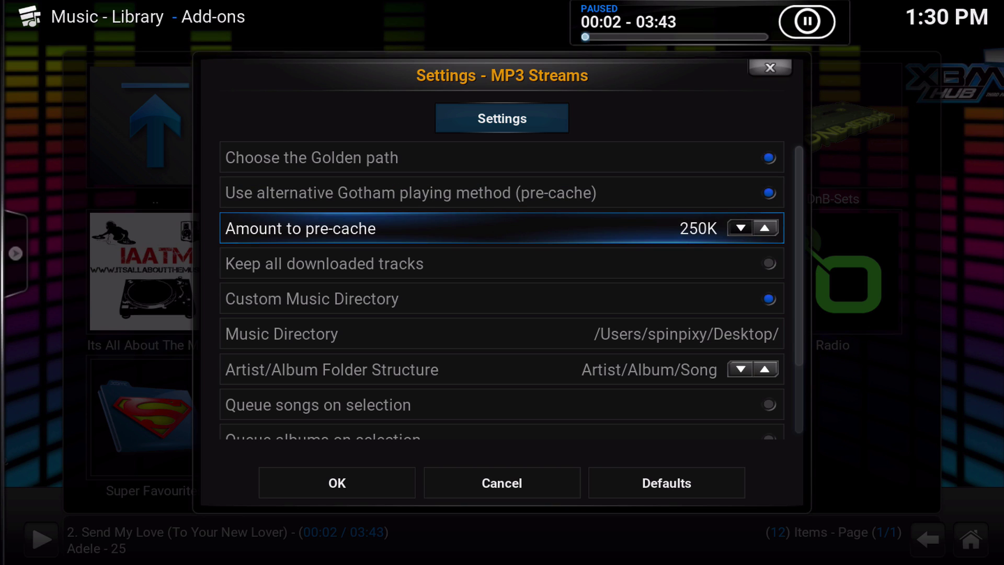
pyautogui.press('Down')
pyautogui.press('Down')
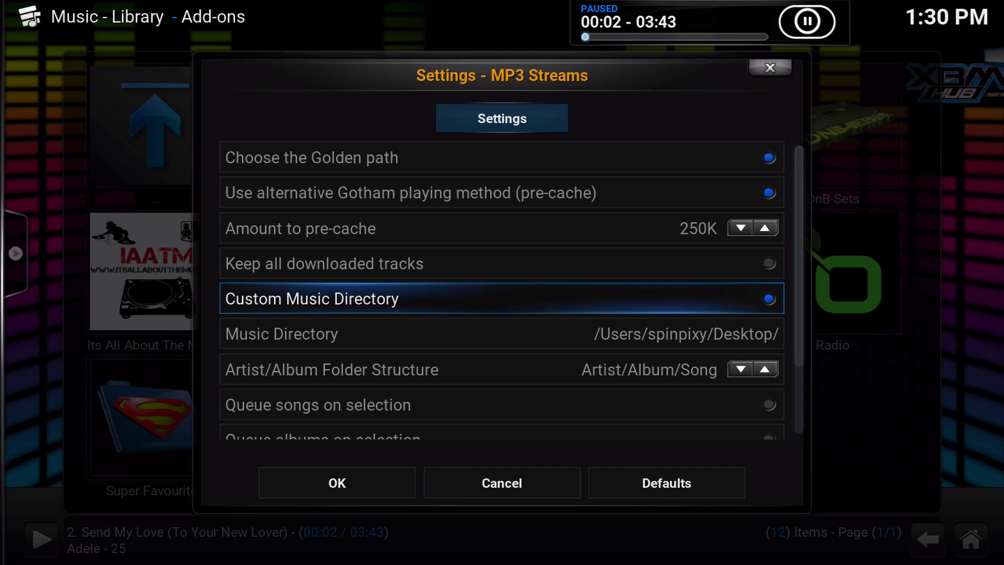
pyautogui.press('Down')
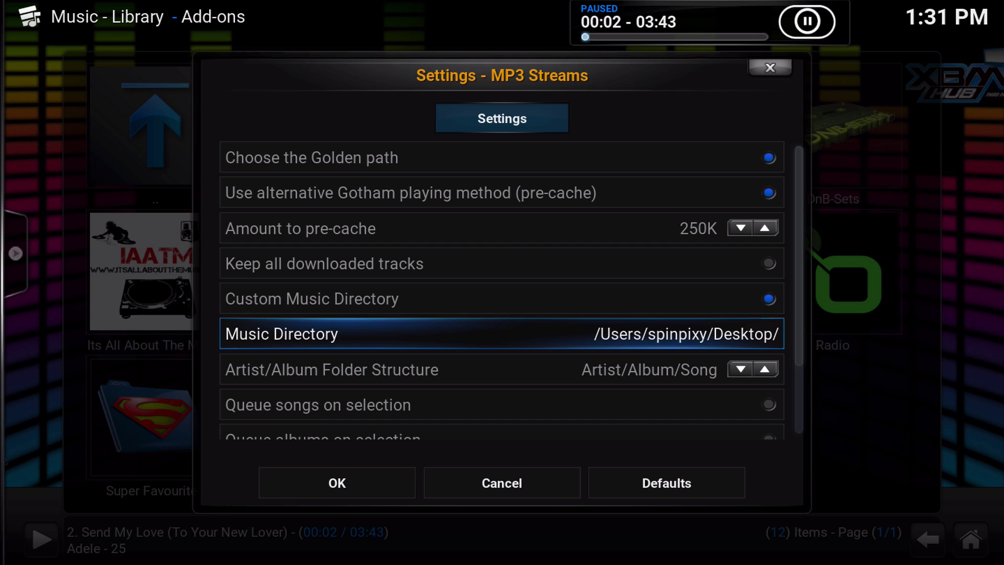
# Choose the Desktop folder as the MP3 Streams Music Directory in the folder browser.
pyautogui.press('Return')
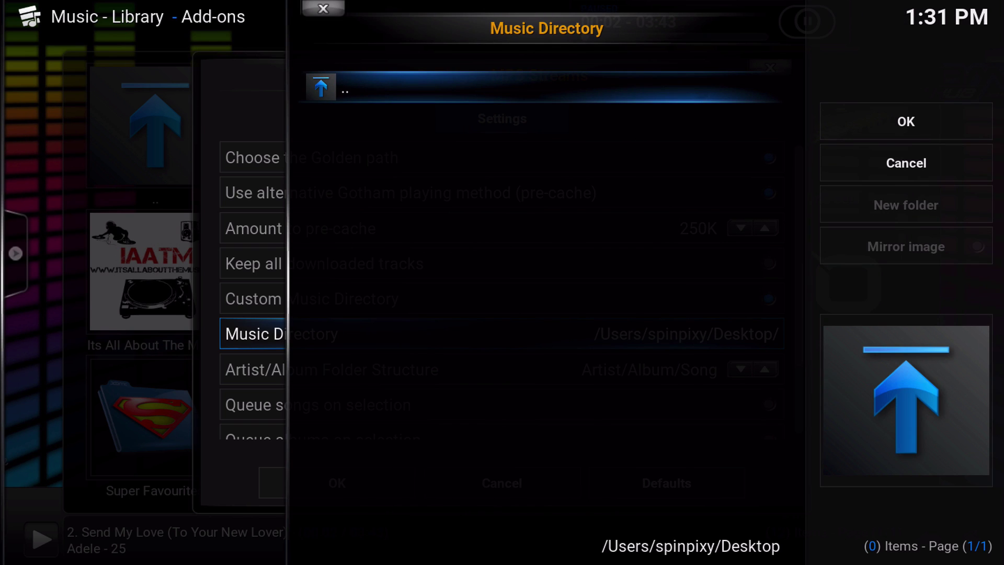
pyautogui.press('Return')
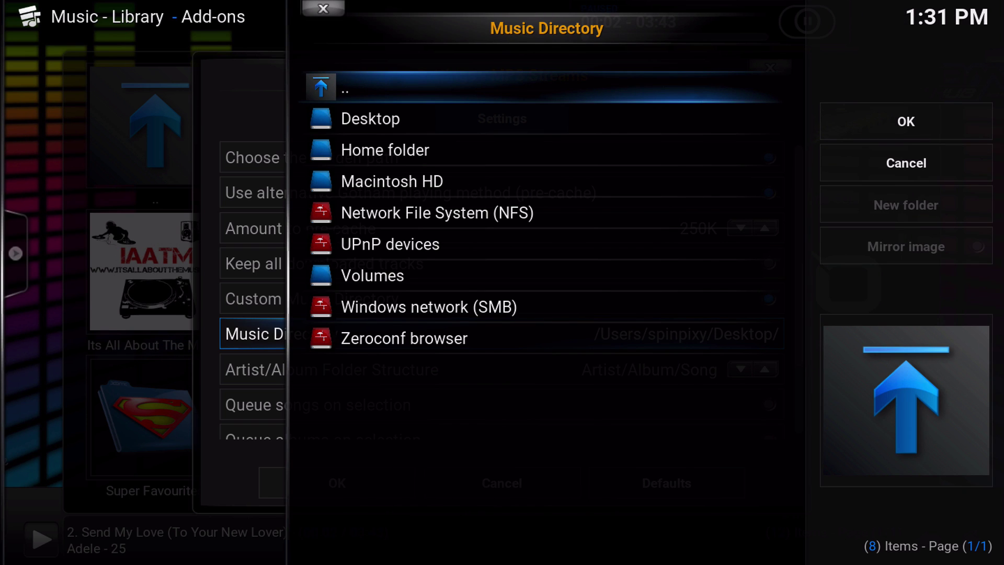
pyautogui.press('Down')
pyautogui.press('Down')
pyautogui.press('Down')
pyautogui.press('Up')
pyautogui.press('Up')
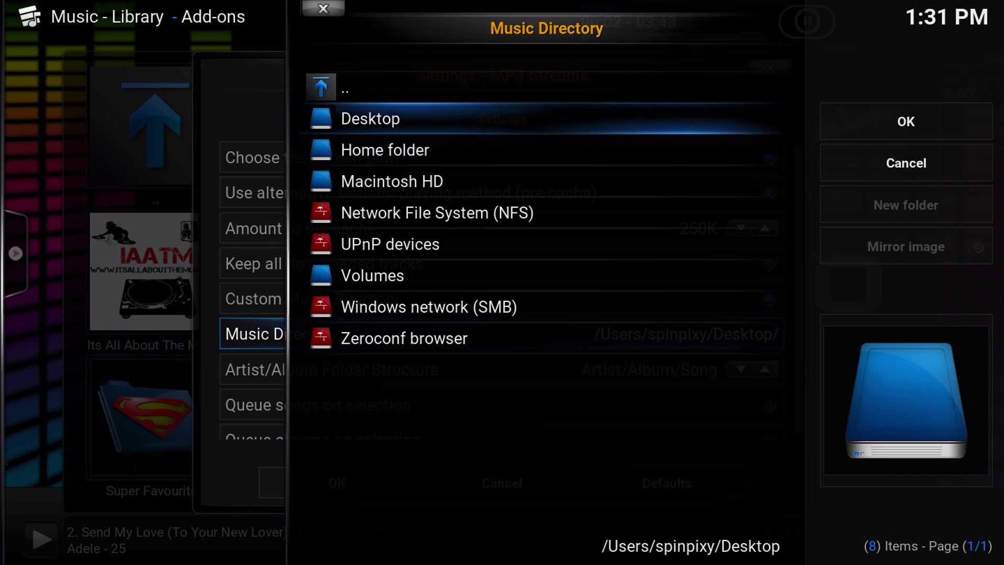
pyautogui.press('Return')
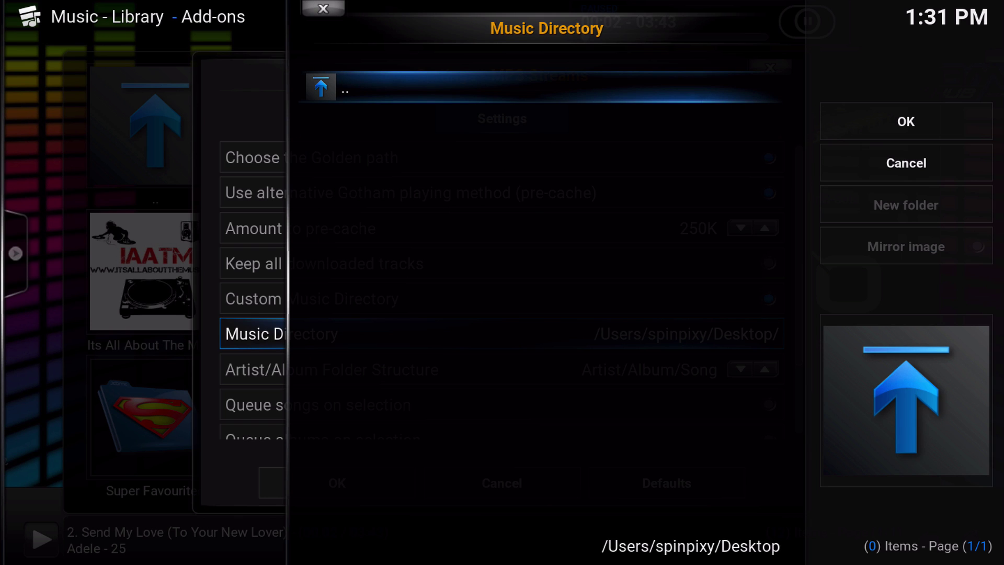
pyautogui.click(843, 135)
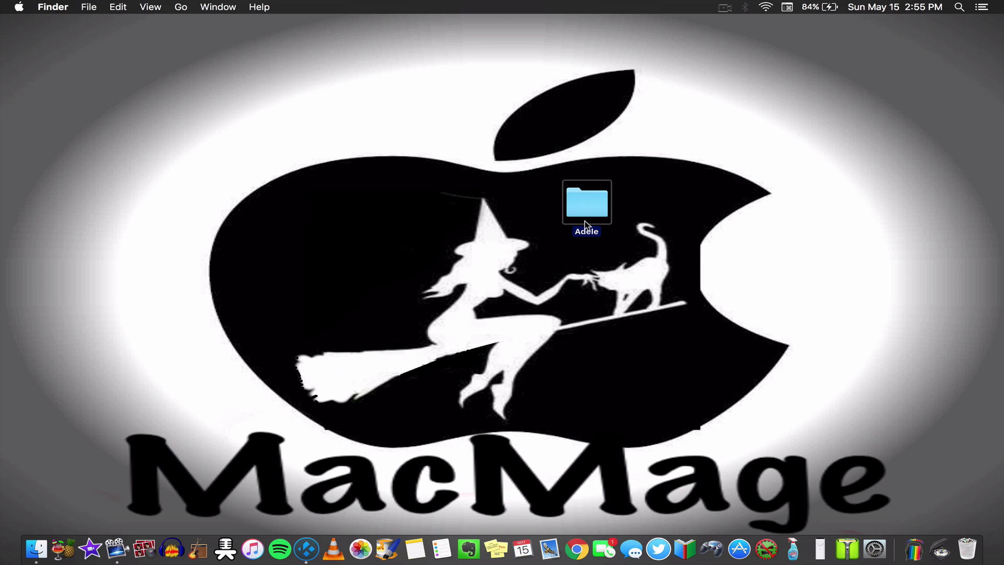
# Browse Adele > 25 in Finder to view its 14 MP3 tracks, then close the window.
pyautogui.doubleClick(584, 221)
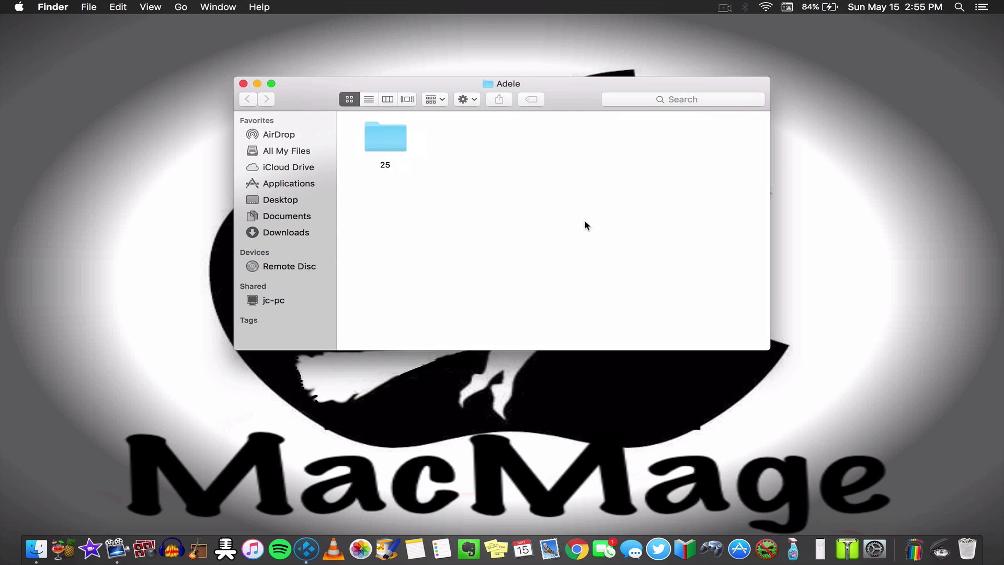
pyautogui.click(381, 142)
pyautogui.doubleClick(380, 145)
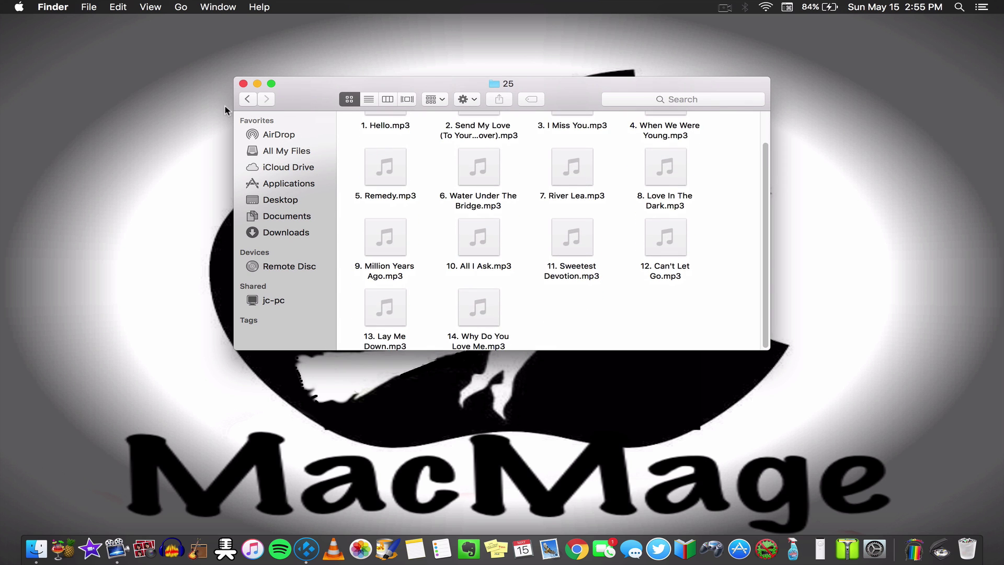
pyautogui.click(243, 83)
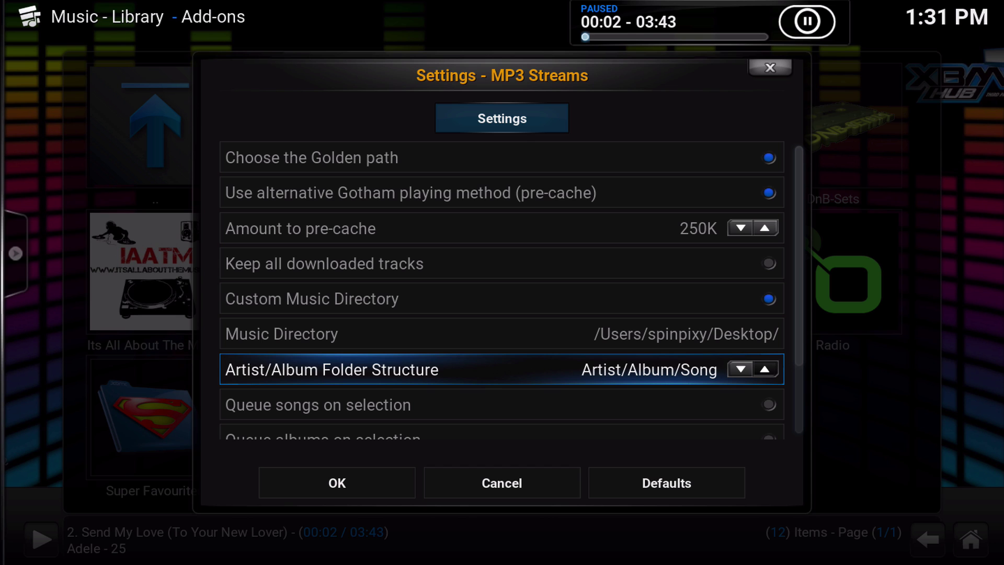
# Leave Artist/Album Folder Structure at Artist/Album/Song and save the MP3 Streams settings with OK.
pyautogui.press('Right')
pyautogui.press('Left')
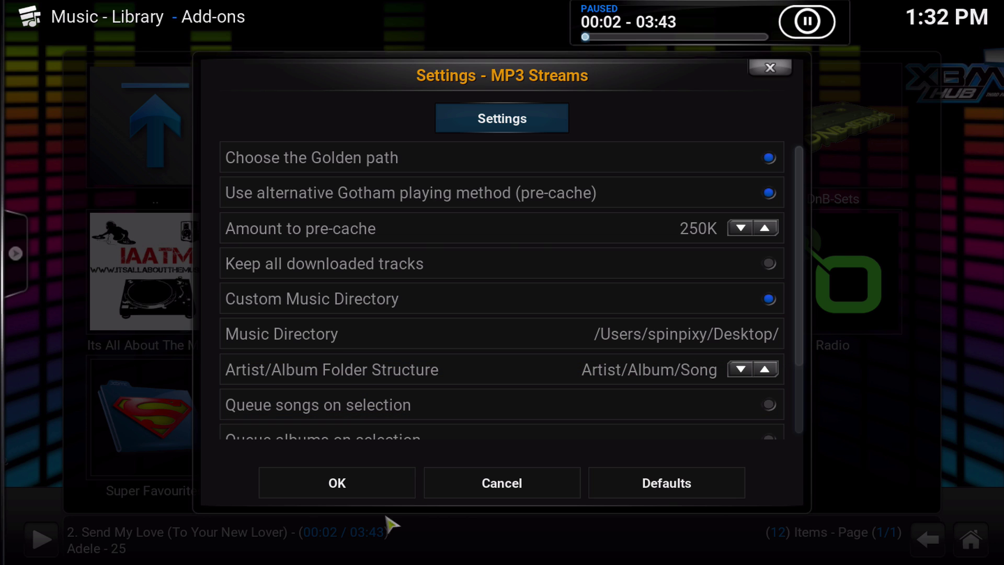
pyautogui.click(372, 482)
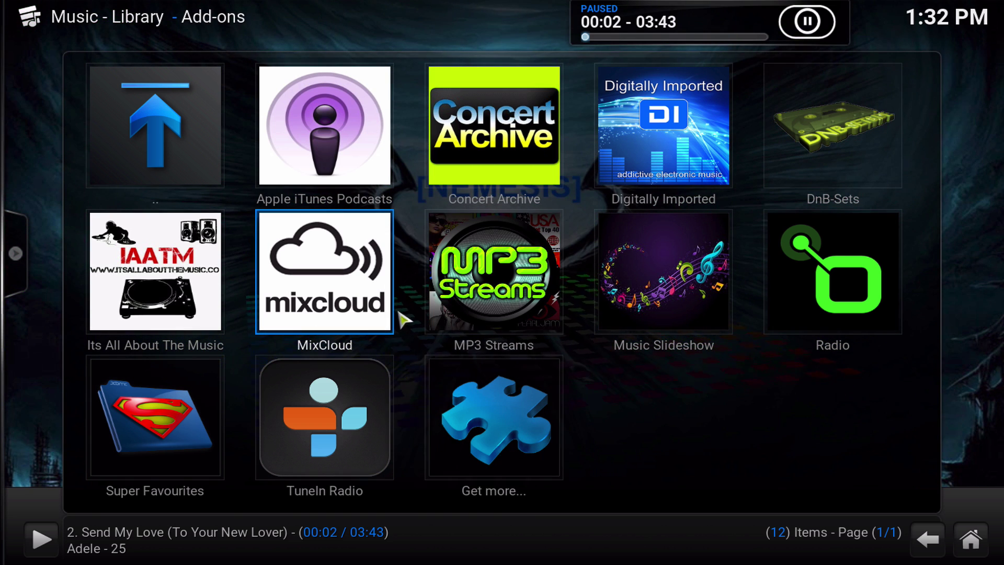
# In MP3 Streams' Top Albums, choose Download Album for Adele - 25 - 2015.
pyautogui.click(427, 329)
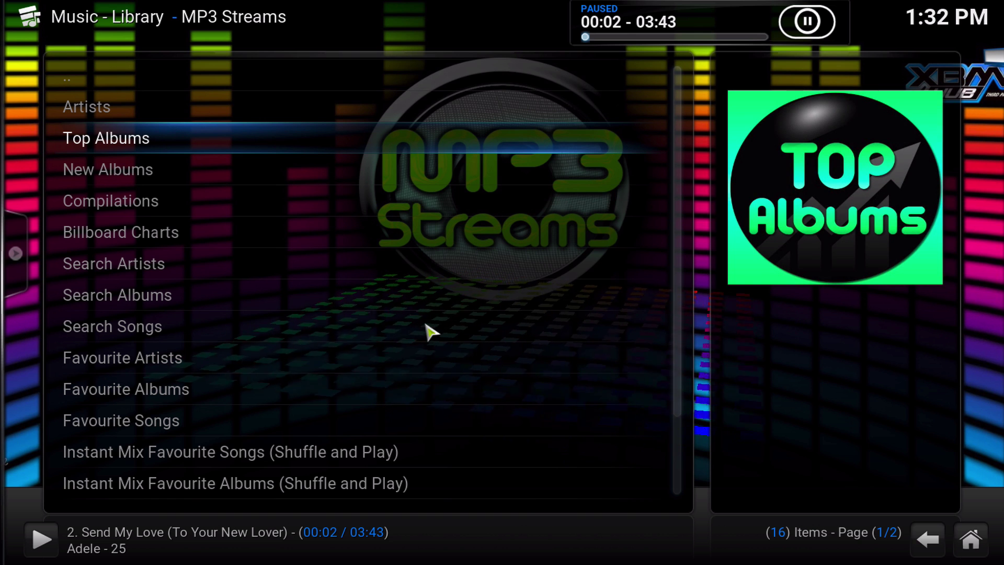
pyautogui.press('Return')
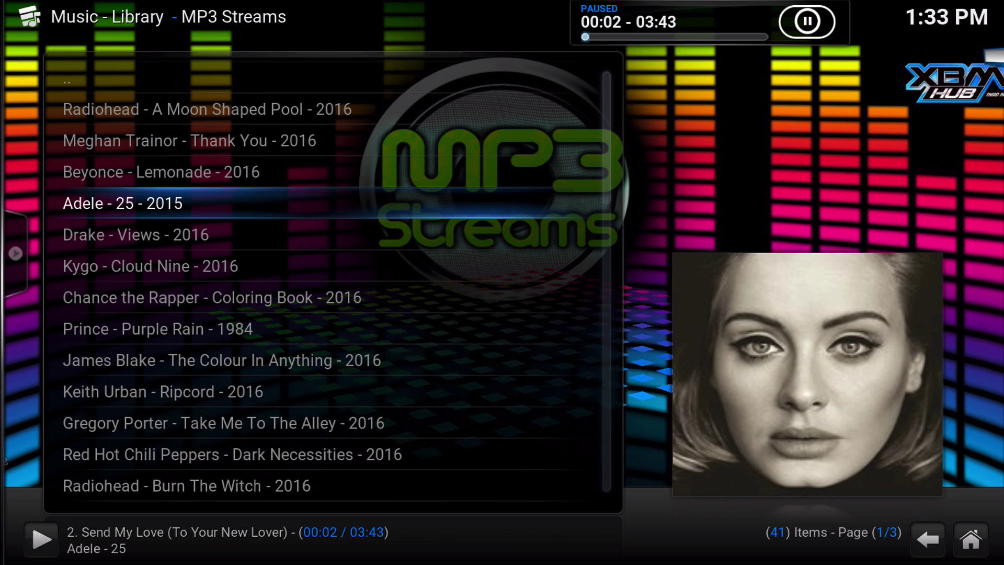
pyautogui.press('c')
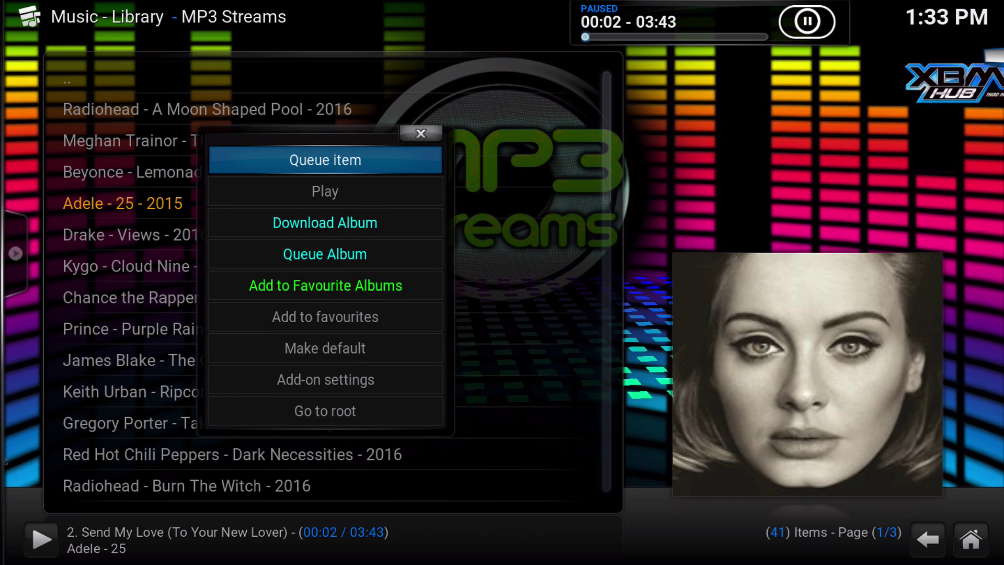
pyautogui.press('Down')
pyautogui.press('Down')
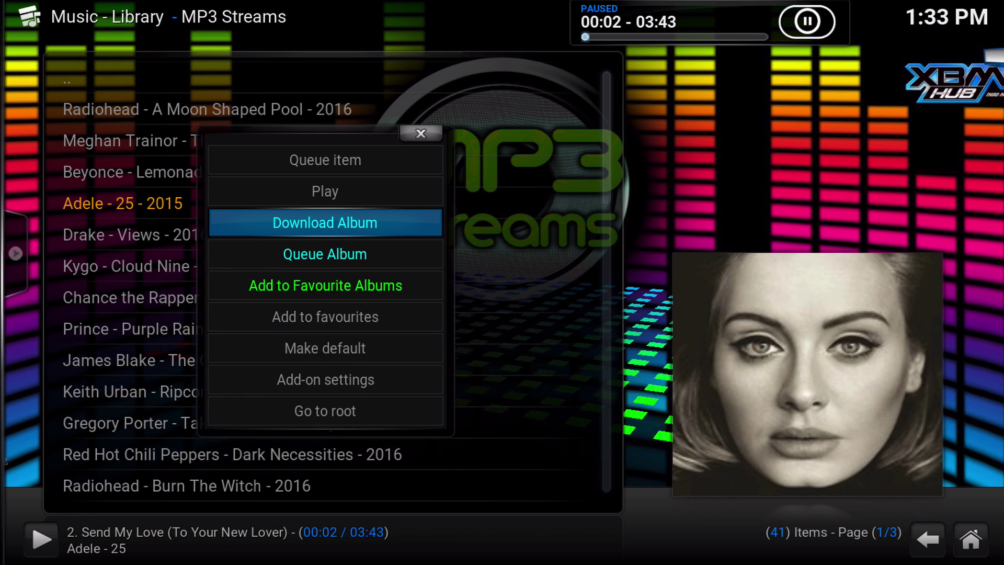
pyautogui.press('Return')
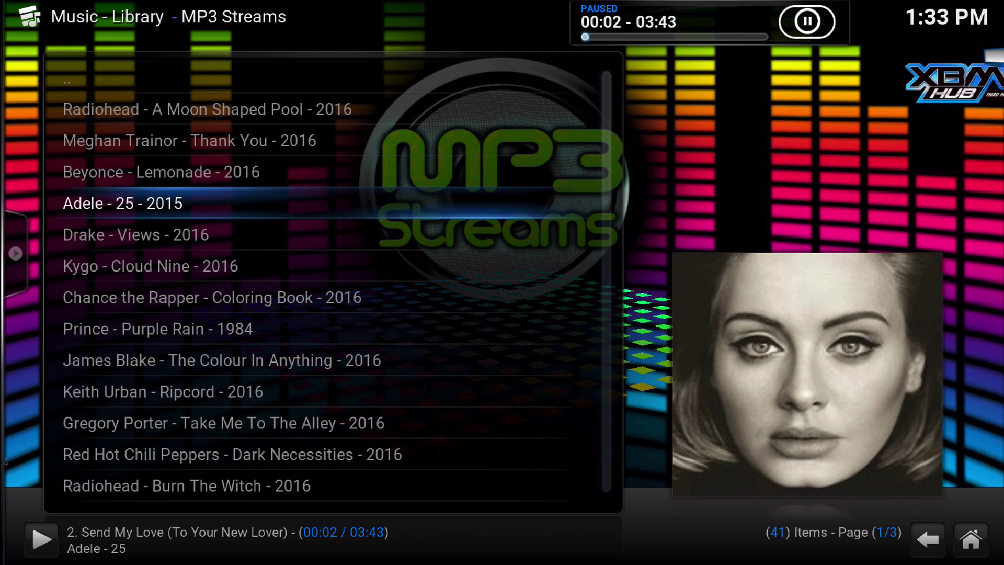